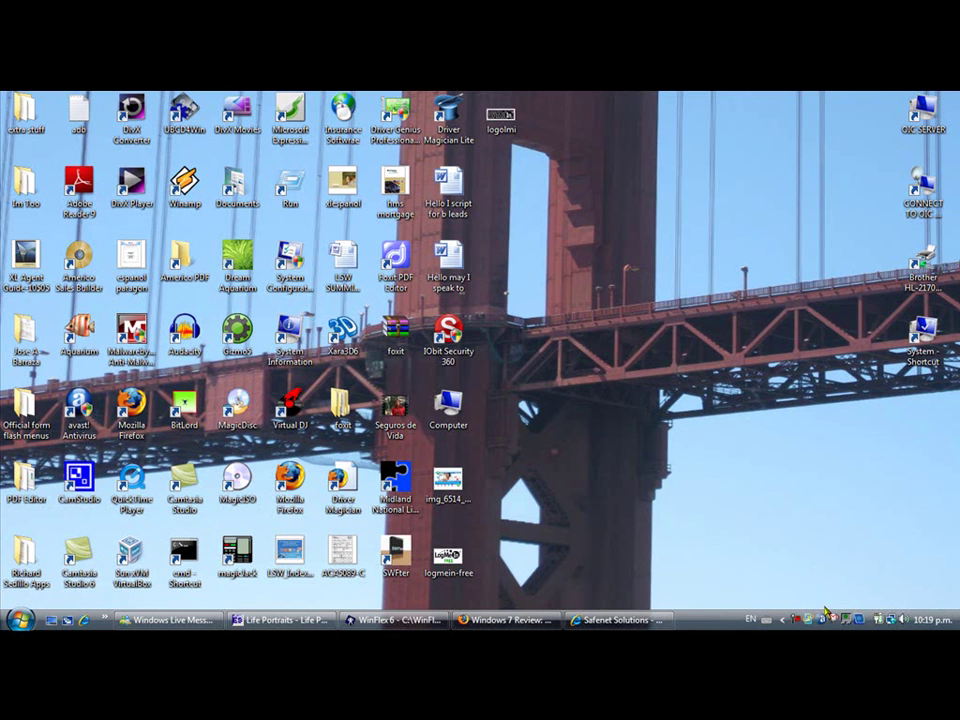
Open the avast! On-Access Scanner from the tray icon and expand its provider details.
right_click(823, 621)
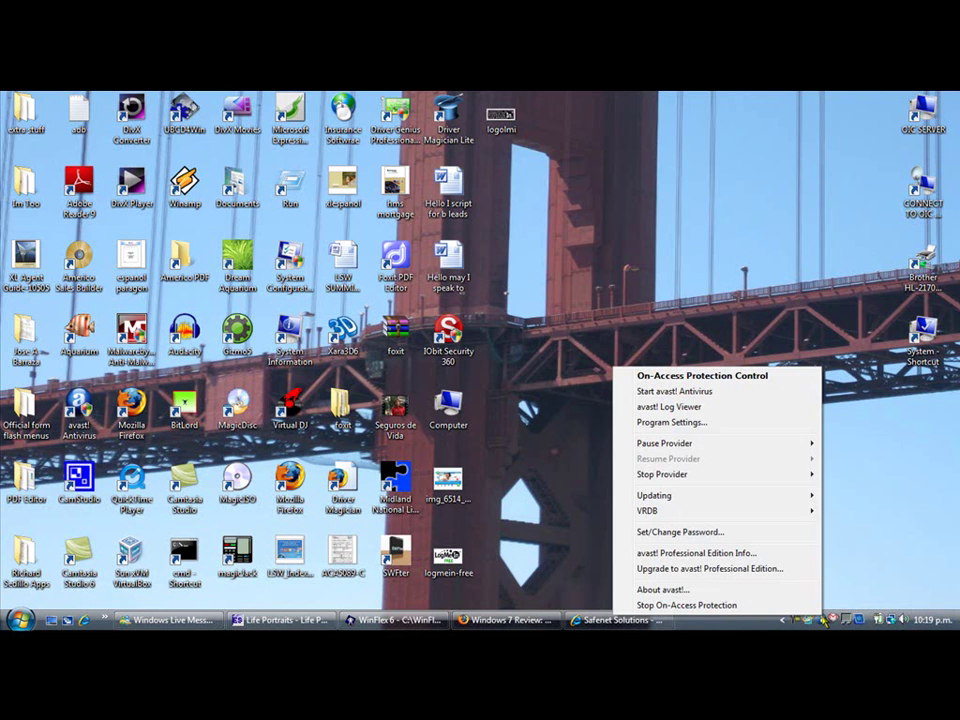
left_click(751, 378)
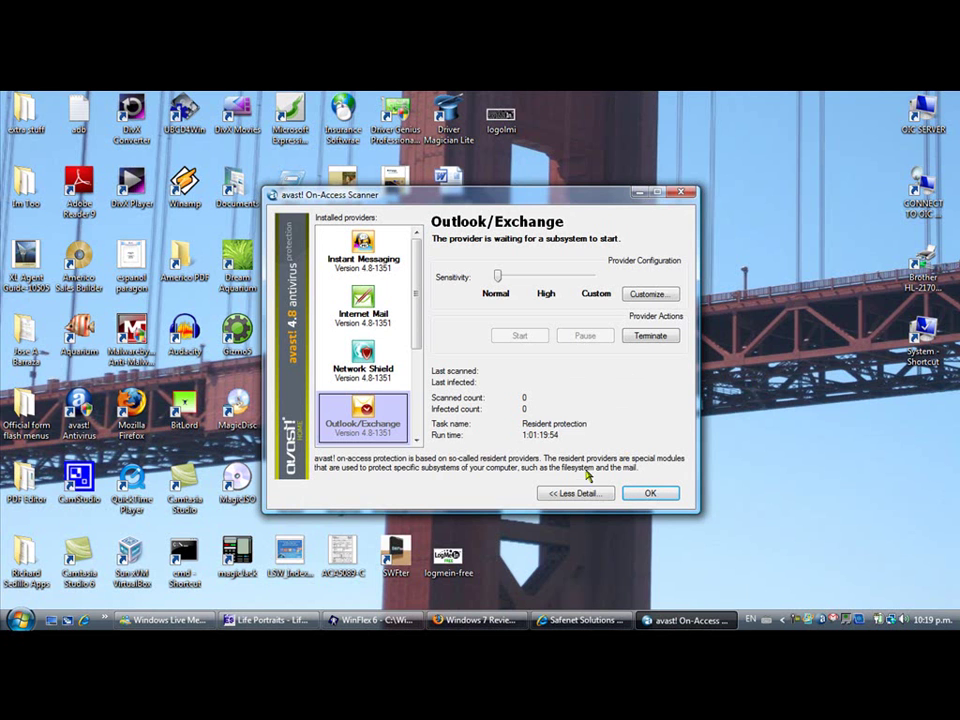
left_click(576, 494)
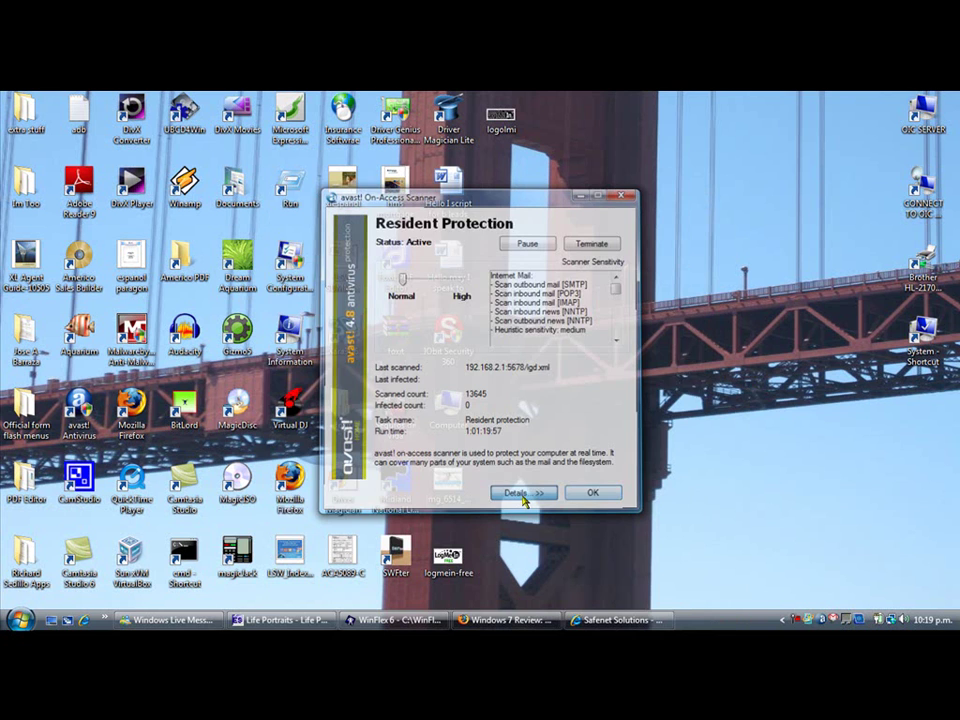
left_click(520, 493)
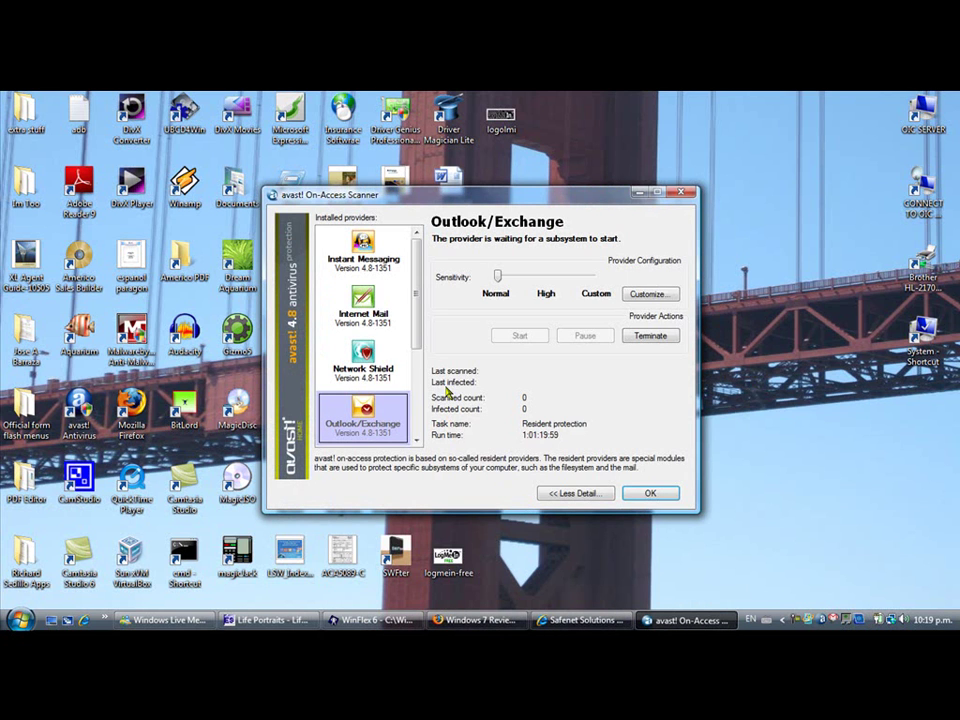
Scroll the providers list and select Web Shield to show its details.
scroll(414, 340, "down", 2)
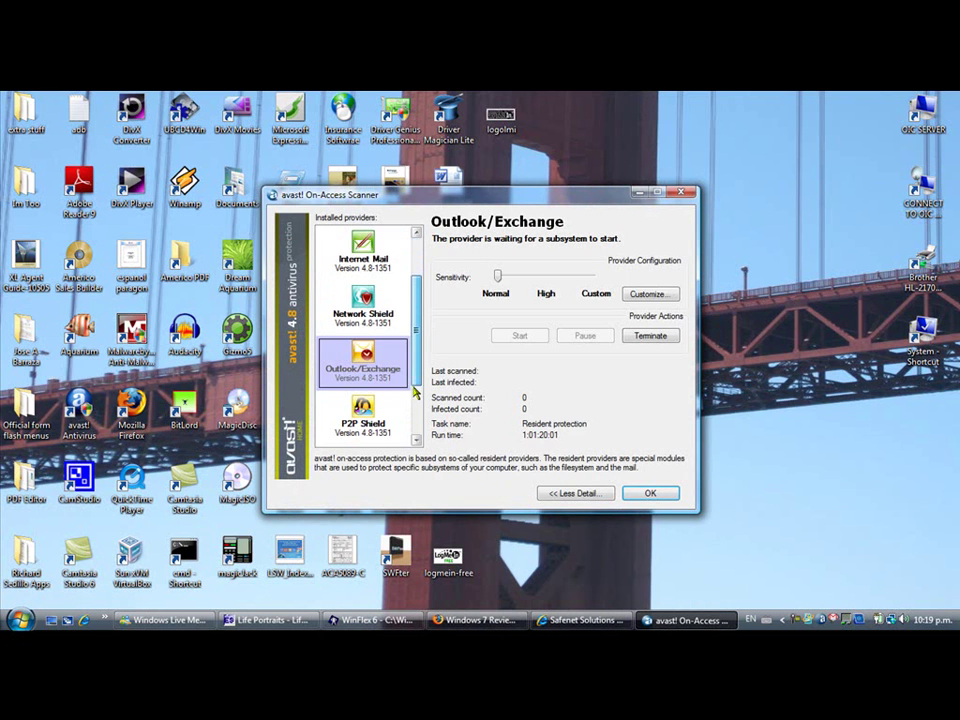
scroll(405, 280, "up", 2)
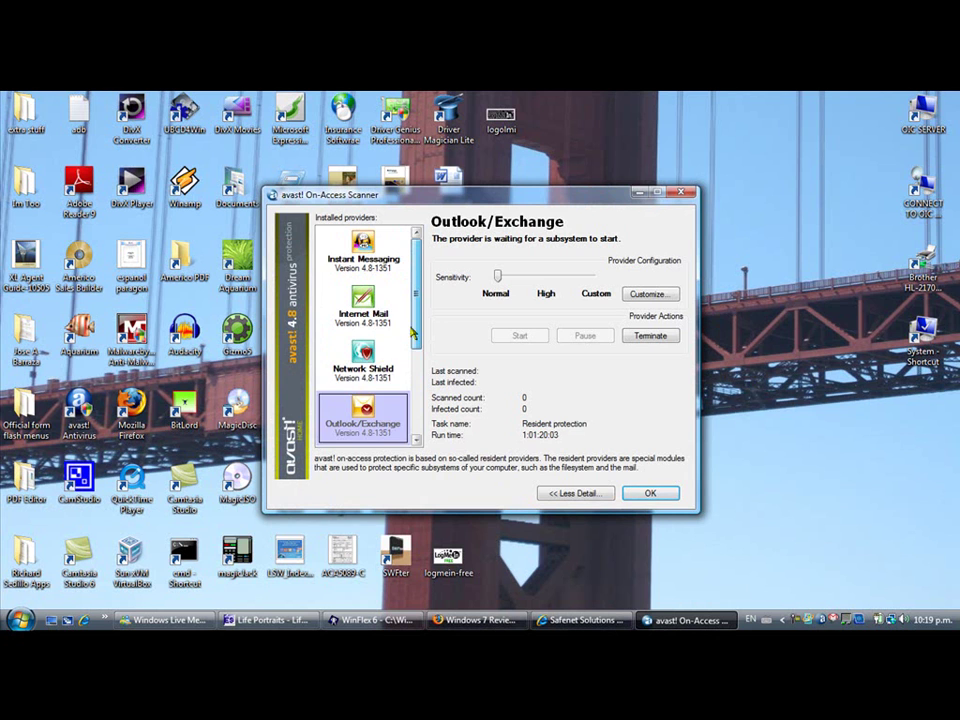
scroll(414, 380, "down", 3)
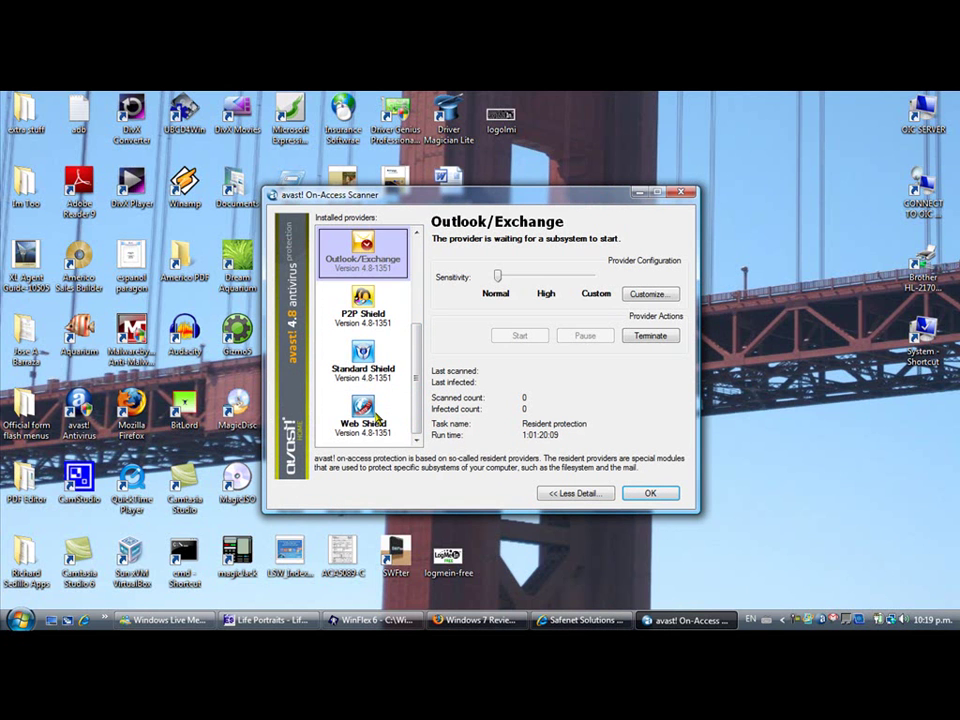
left_click(376, 419)
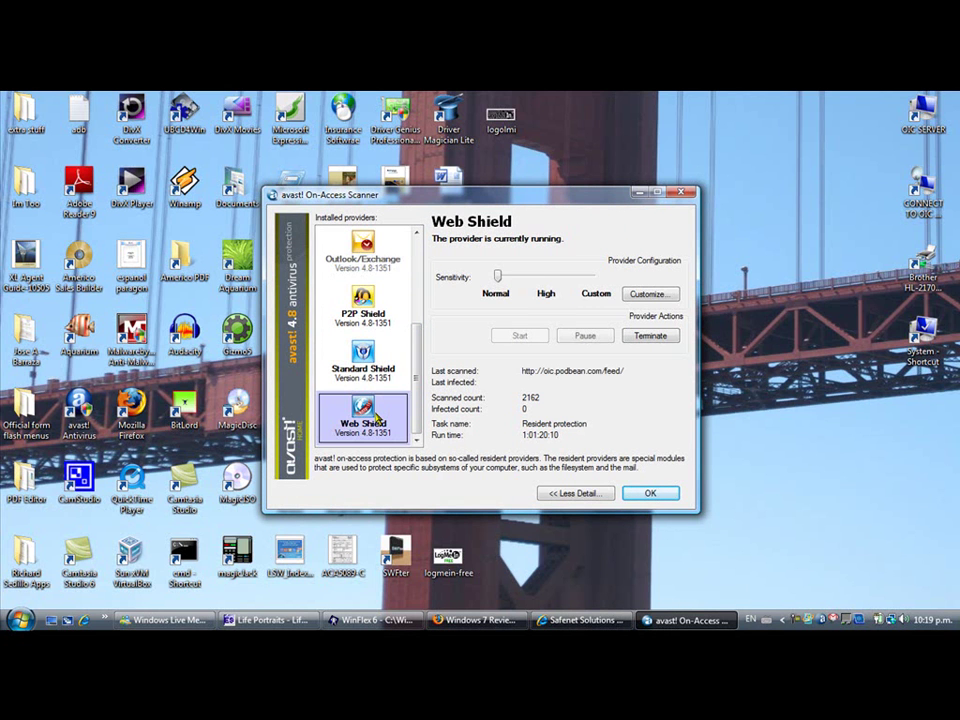
left_click(643, 297)
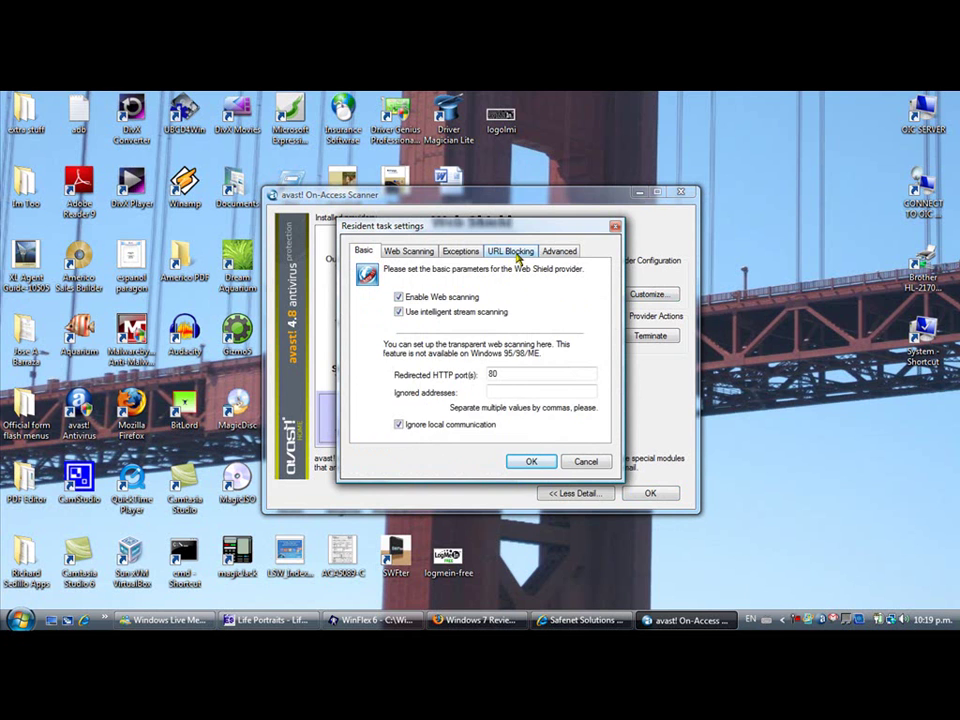
left_click(517, 256)
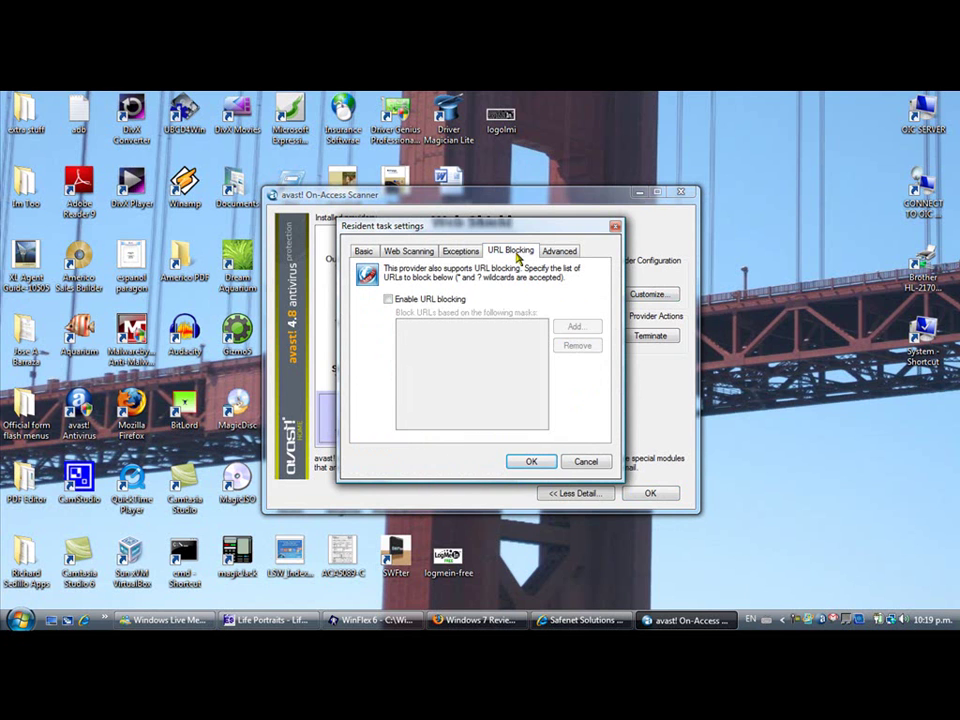
left_click(389, 300)
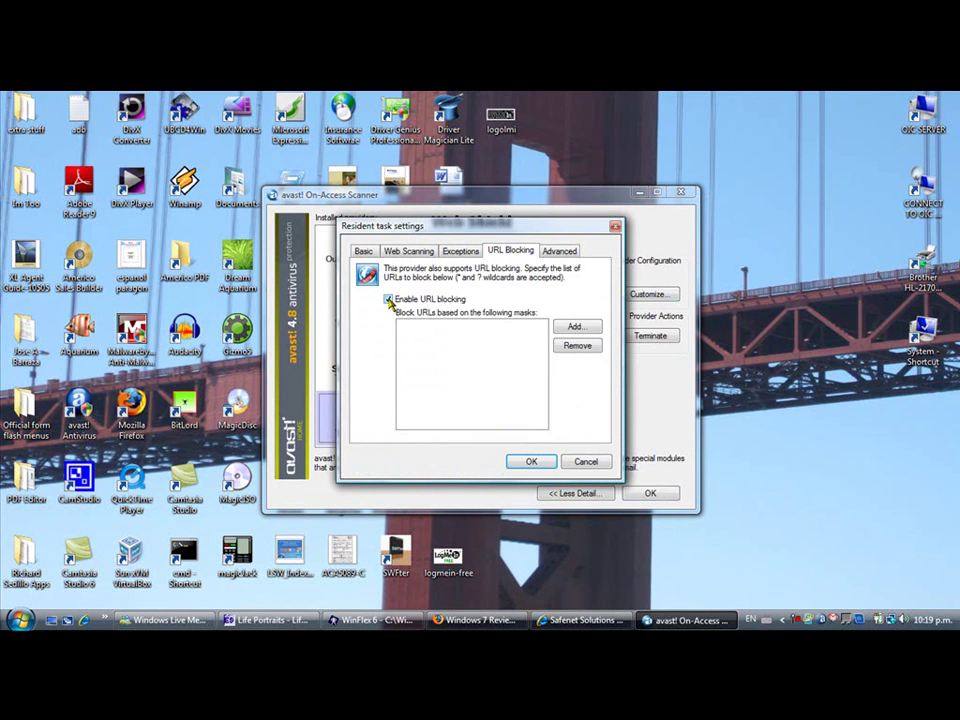
left_click(564, 333)
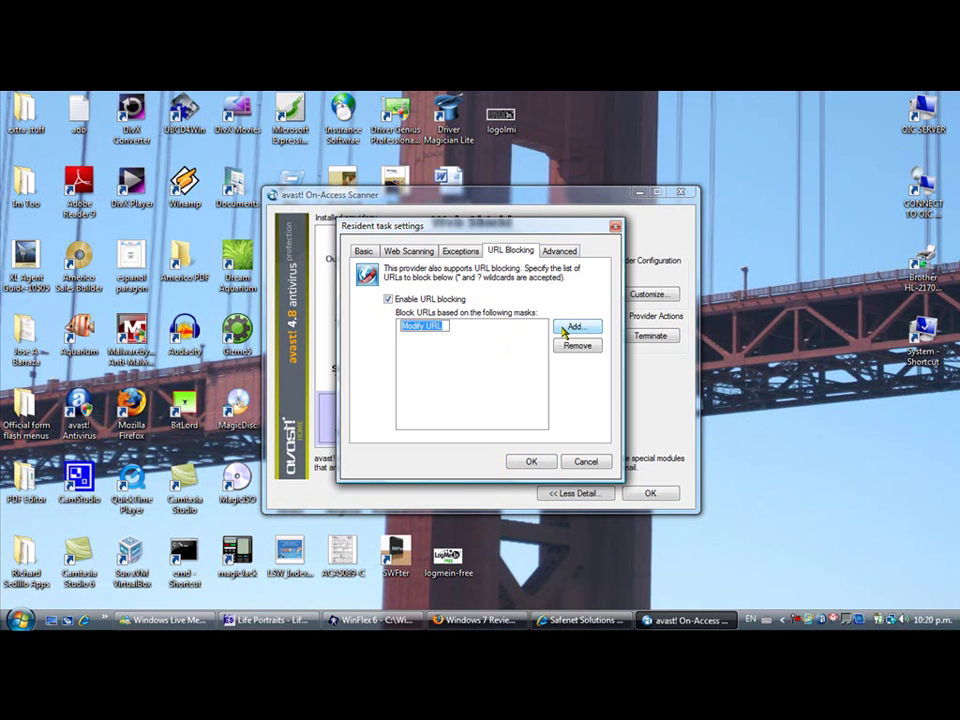
type("www.myspace.com")
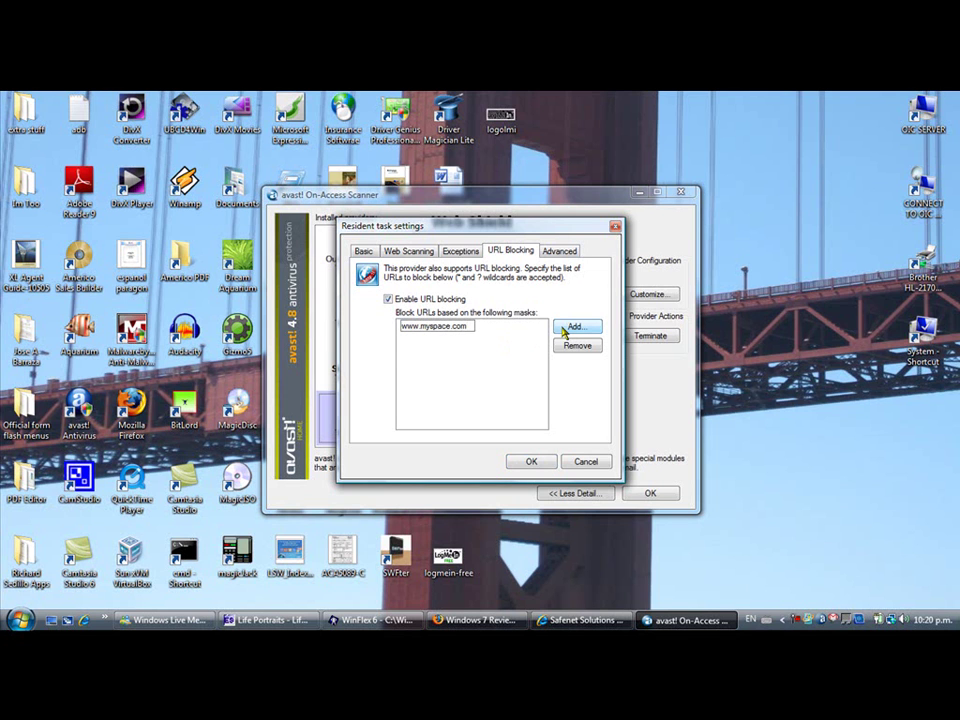
key("Return")
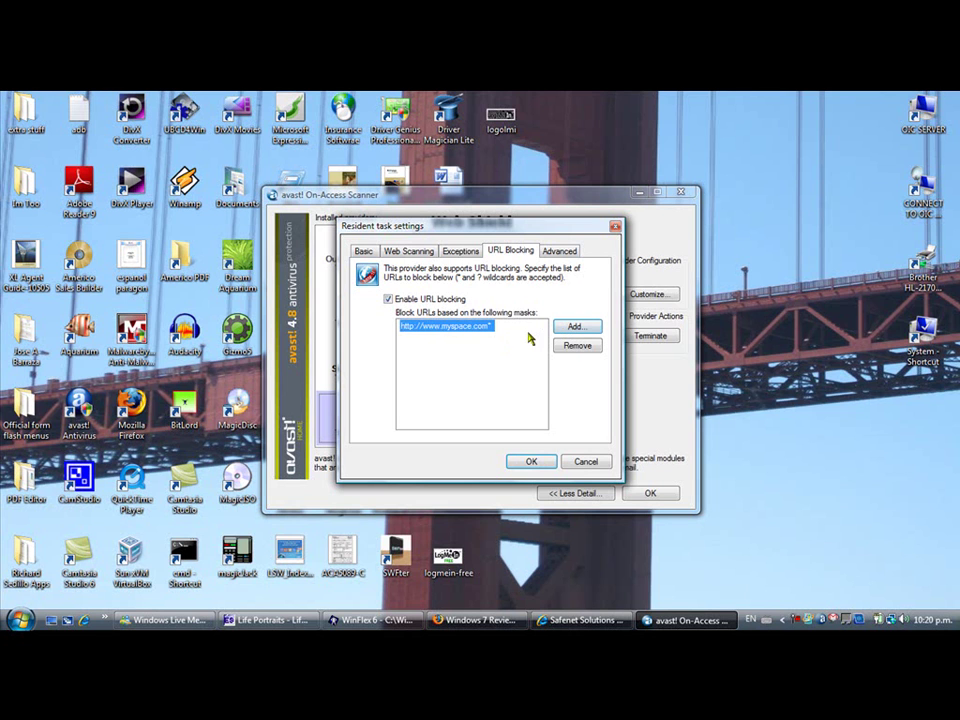
left_click(558, 329)
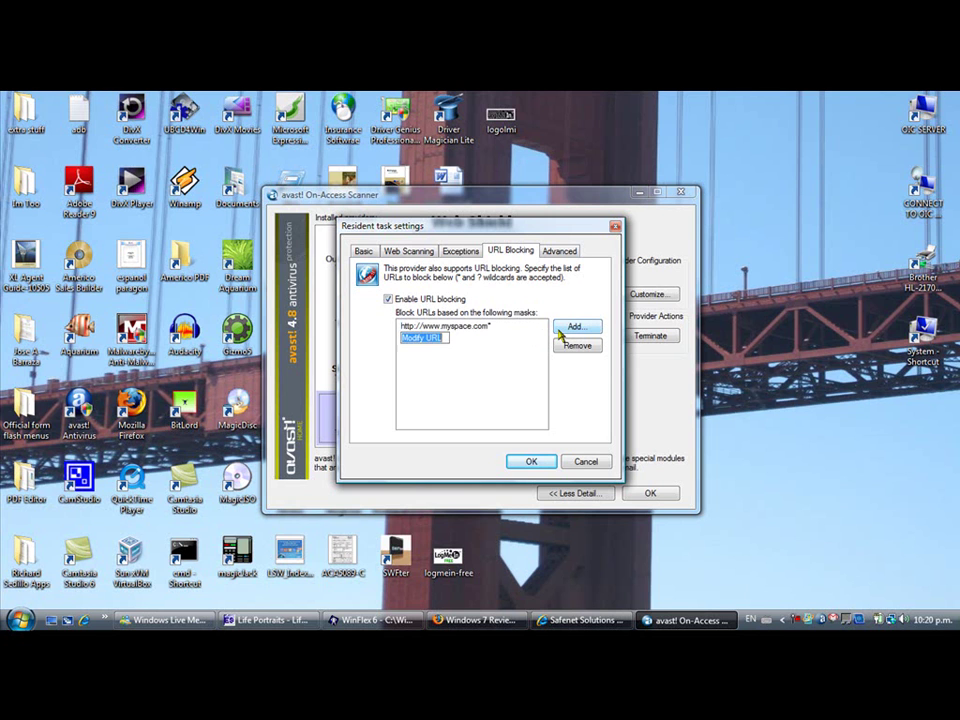
type("www.facebook.vom")
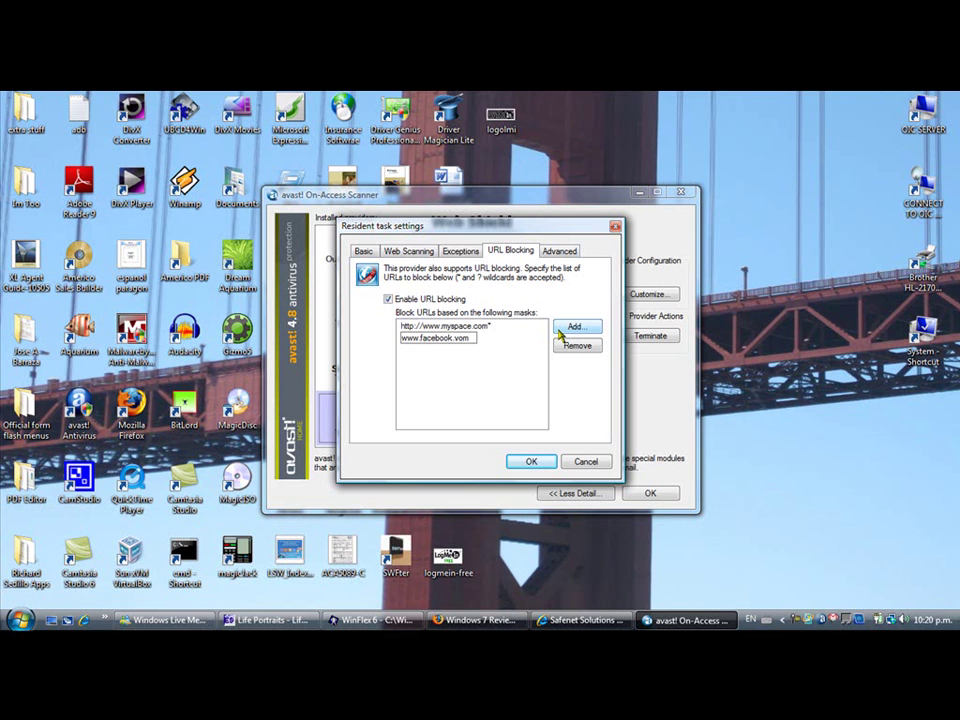
left_click(529, 411)
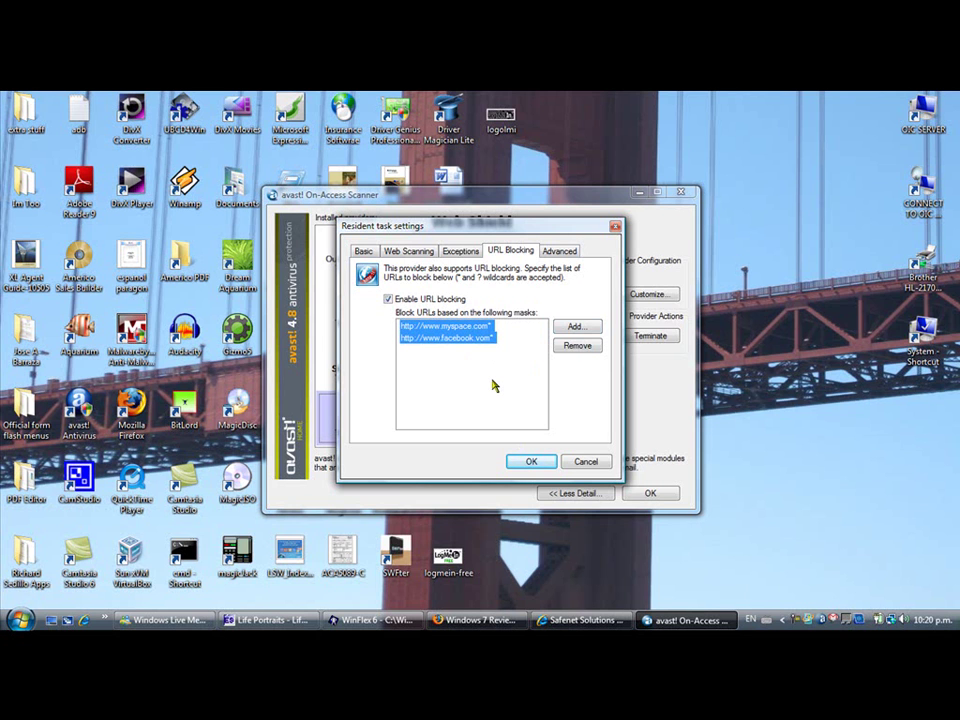
left_click(524, 463)
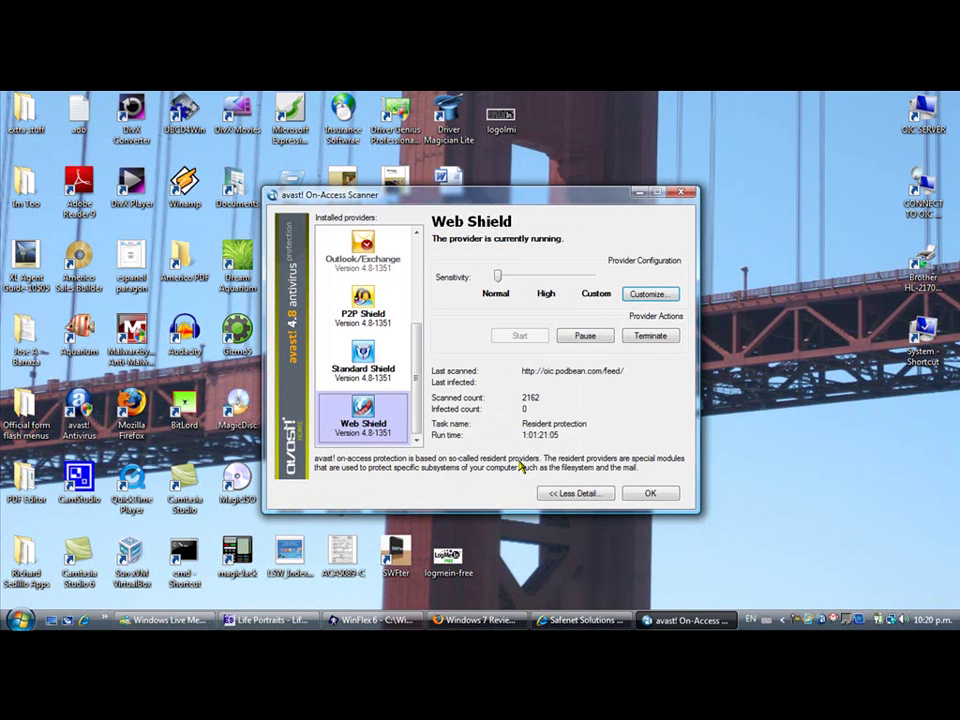
left_click(650, 494)
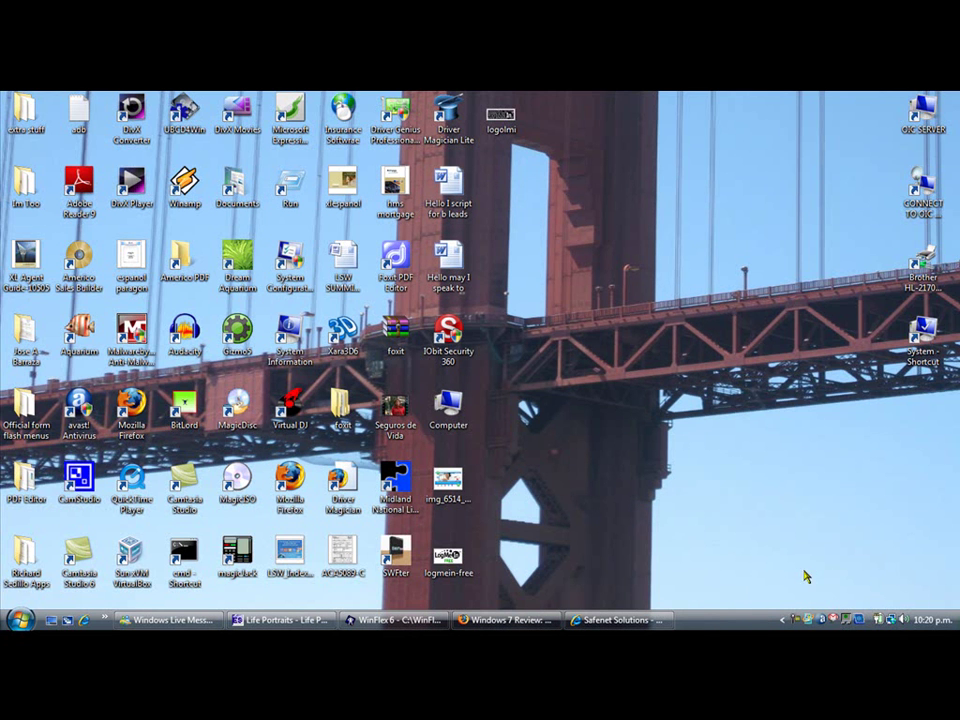
Use Set/Change Password to enter and confirm a new avast! password.
mouse_move(824, 620)
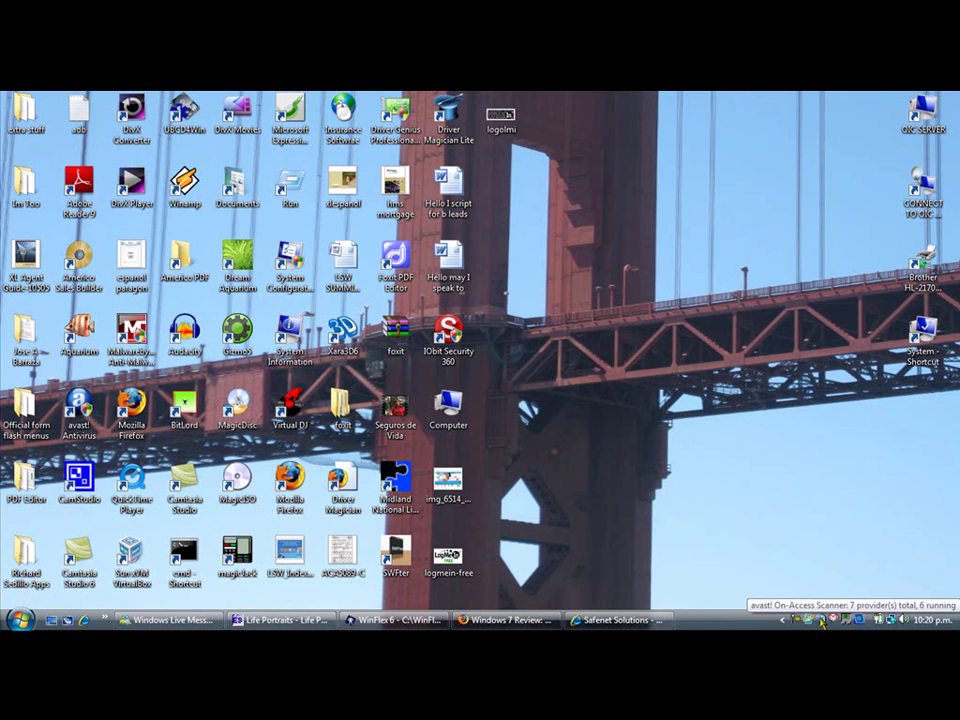
right_click(824, 619)
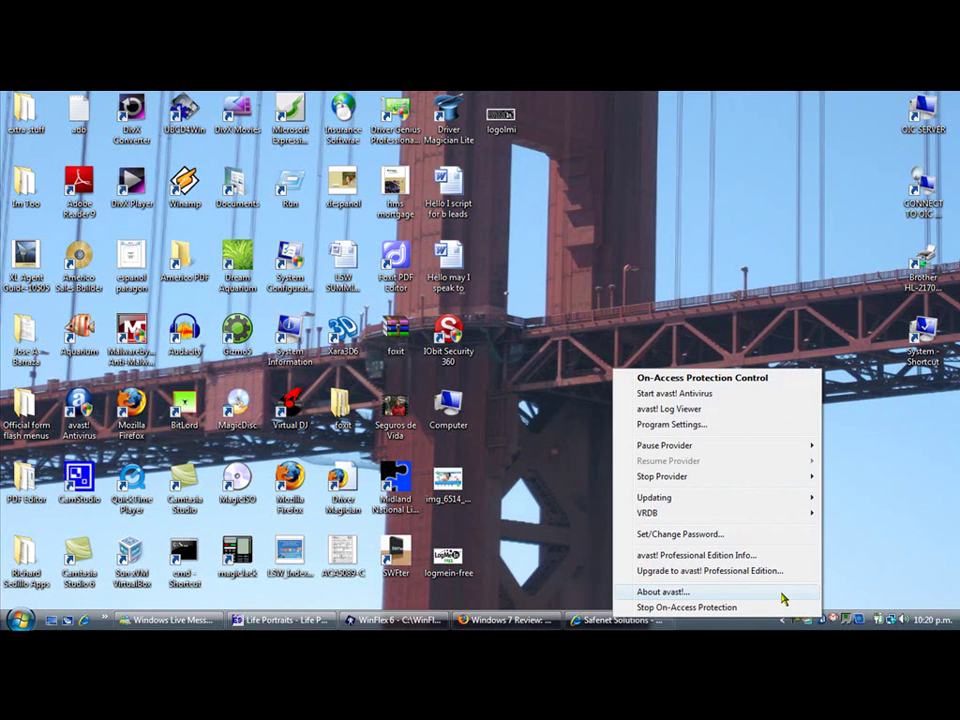
left_click(744, 543)
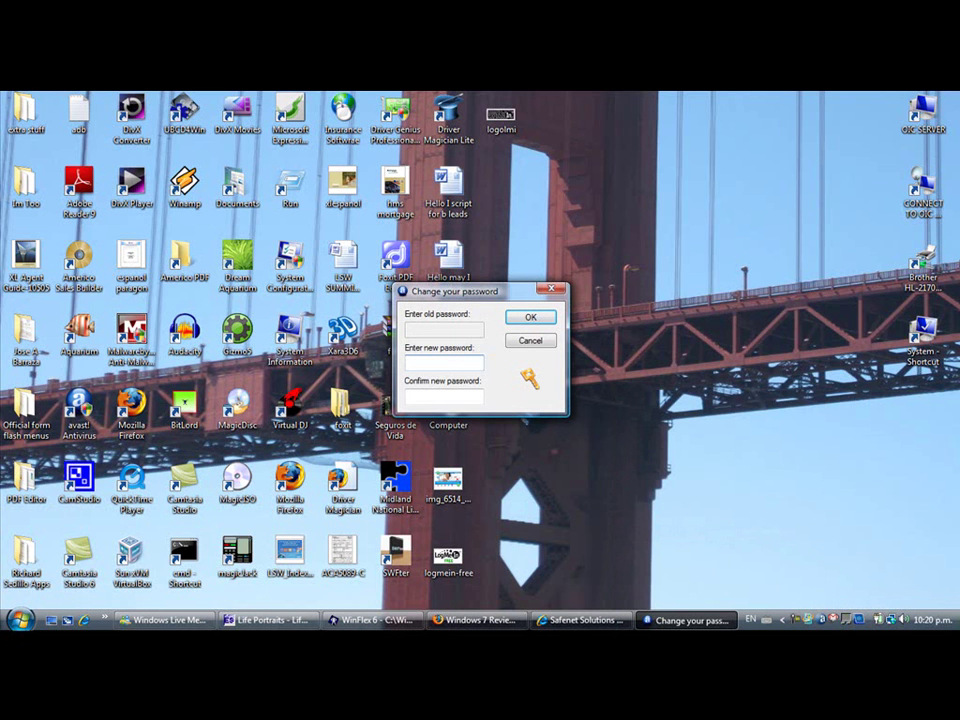
type("••••••••")
left_click(411, 396)
type("••••••••")
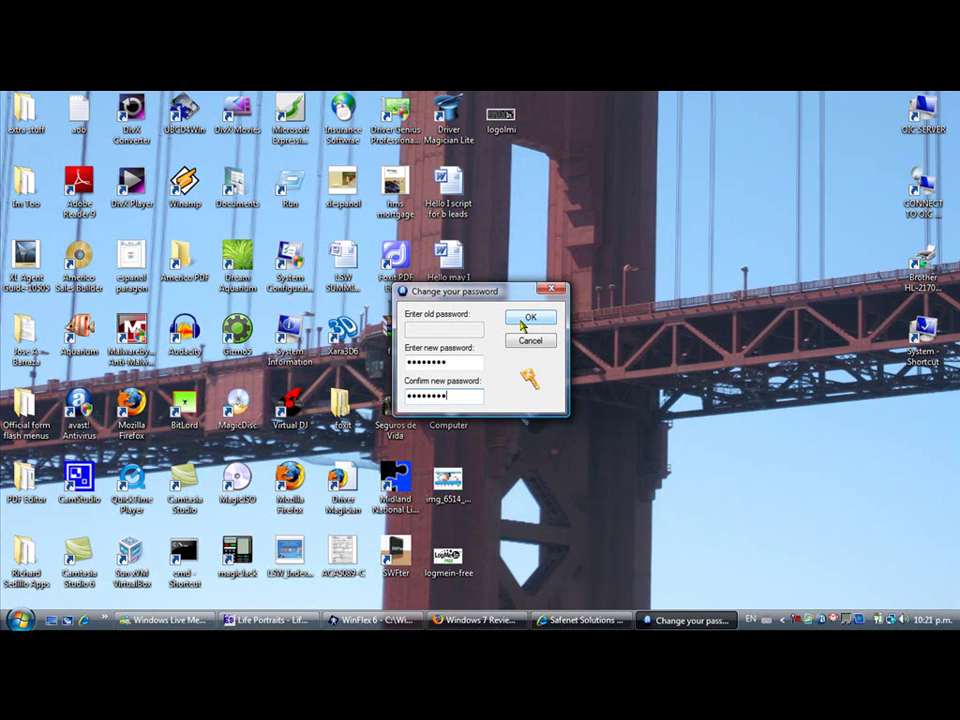
left_click(524, 320)
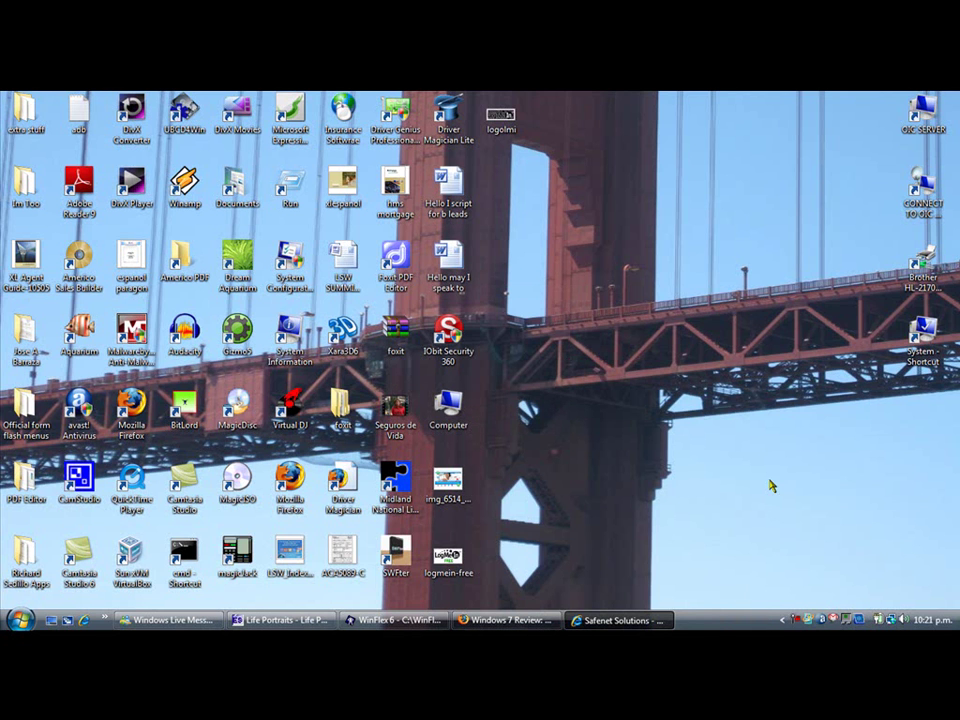
right_click(824, 620)
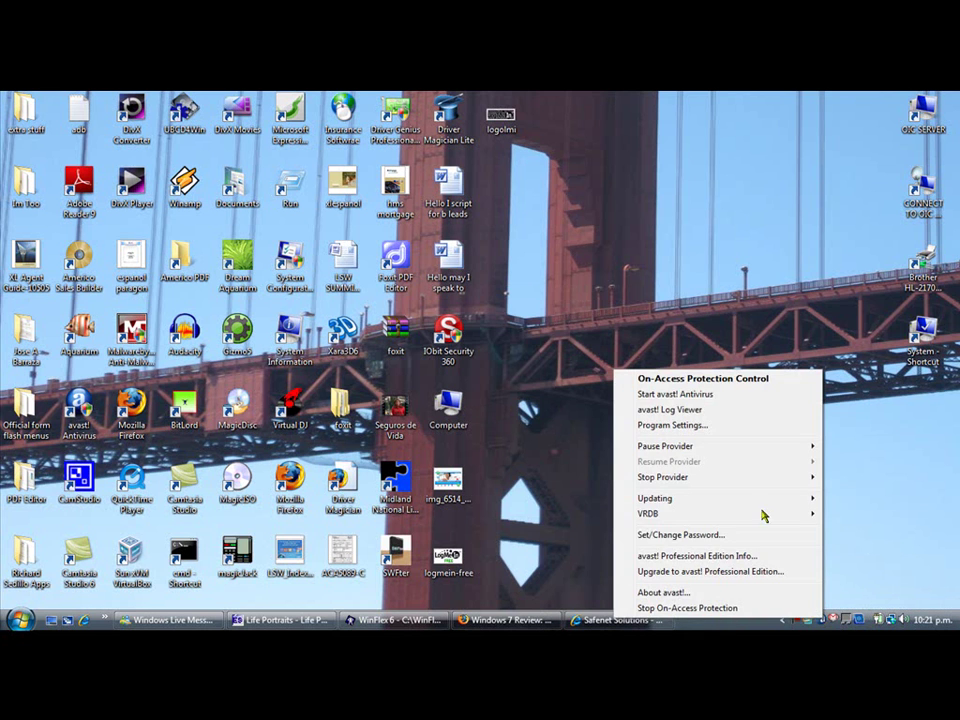
left_click(748, 380)
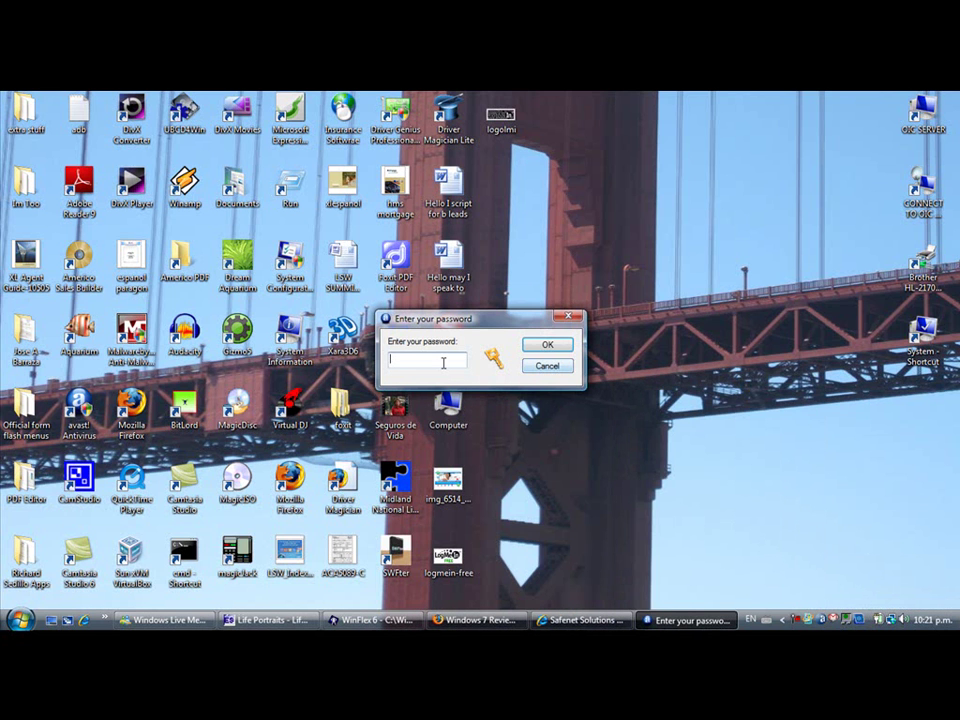
type("******")
key("Return")
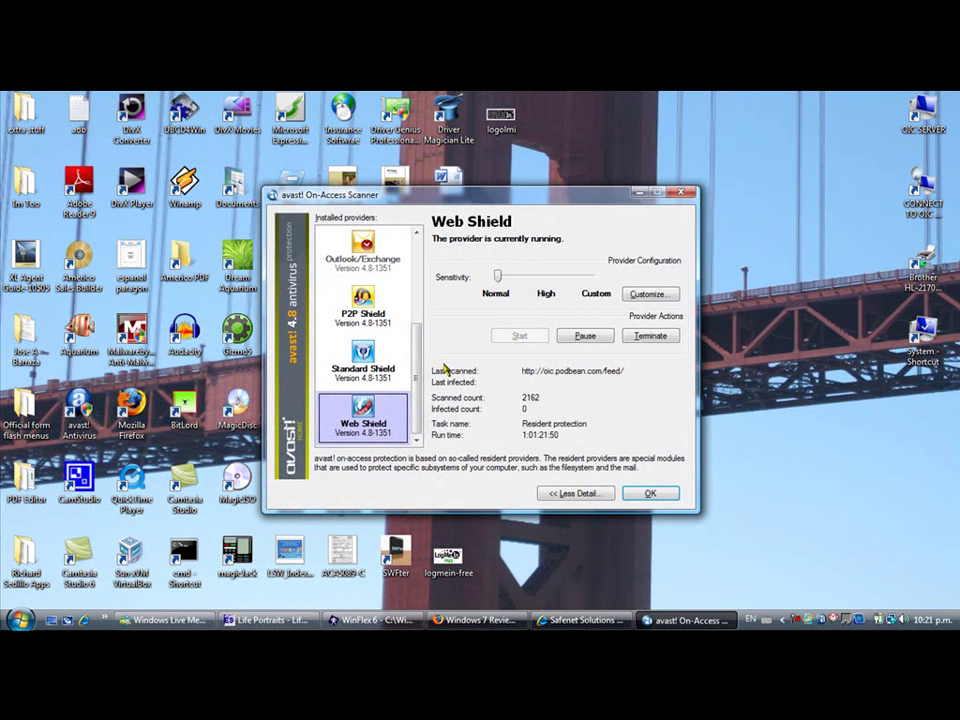
left_click(649, 494)
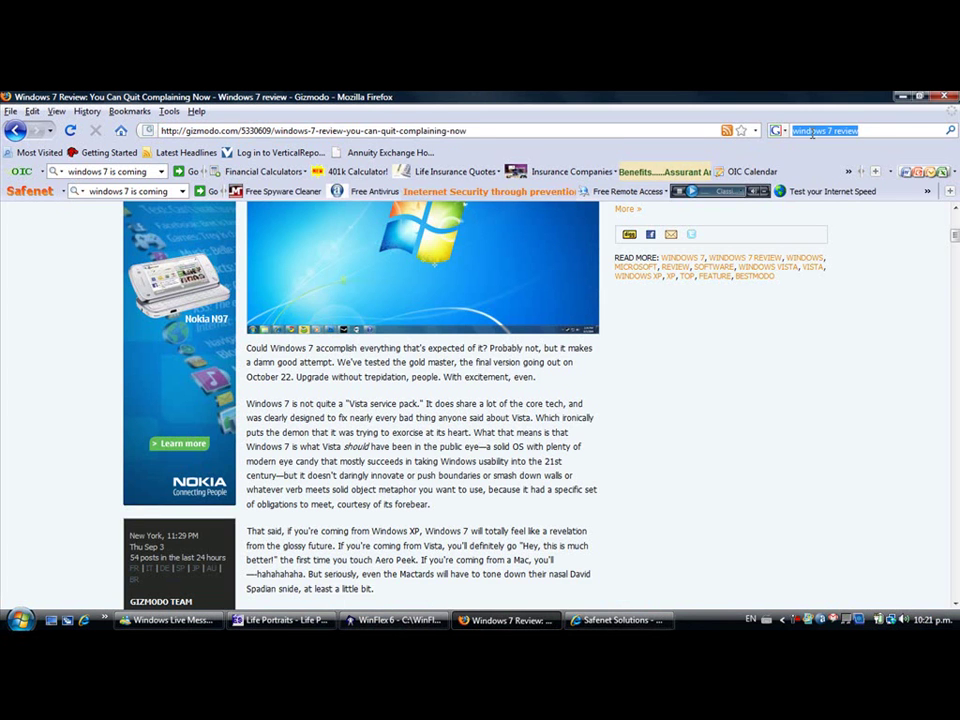
Google 'myspace' in Firefox and open the MySpace result.
type("myspace")
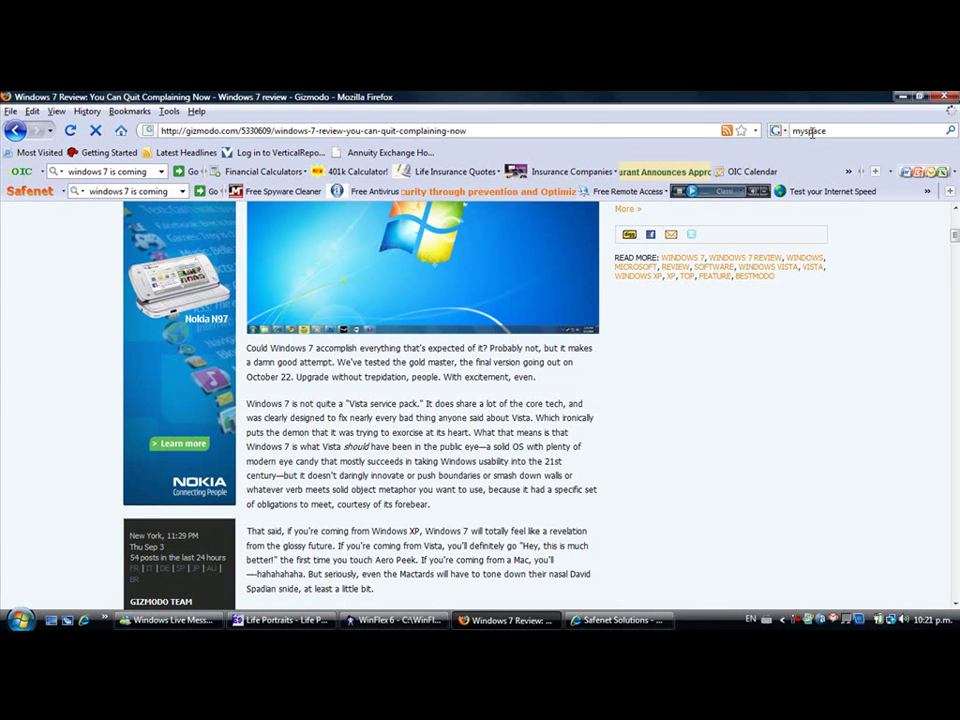
key("Return")
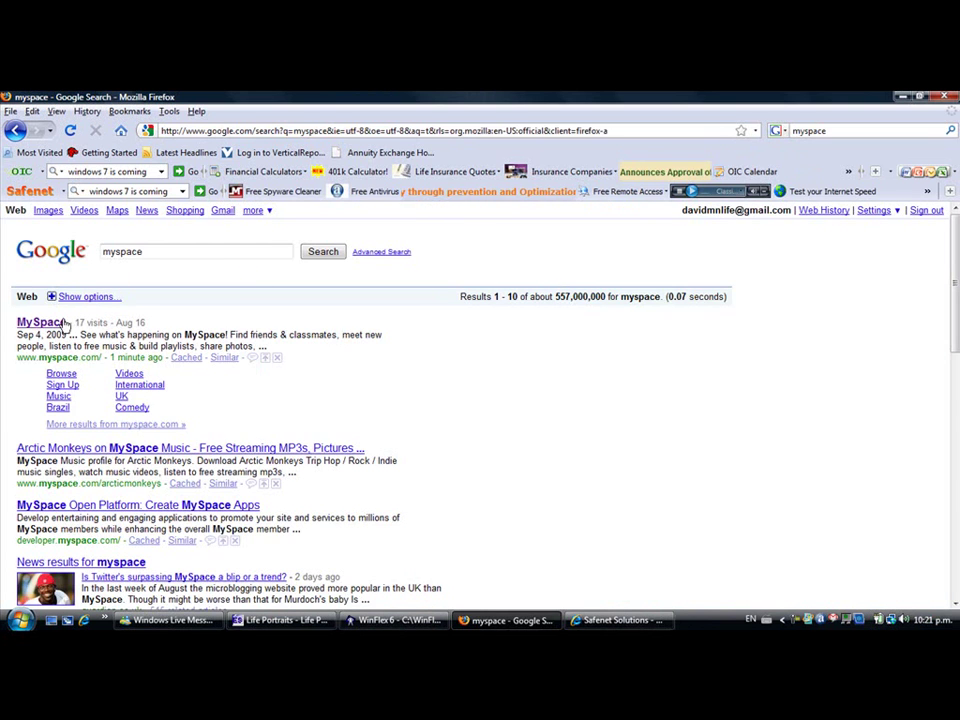
left_click(57, 326)
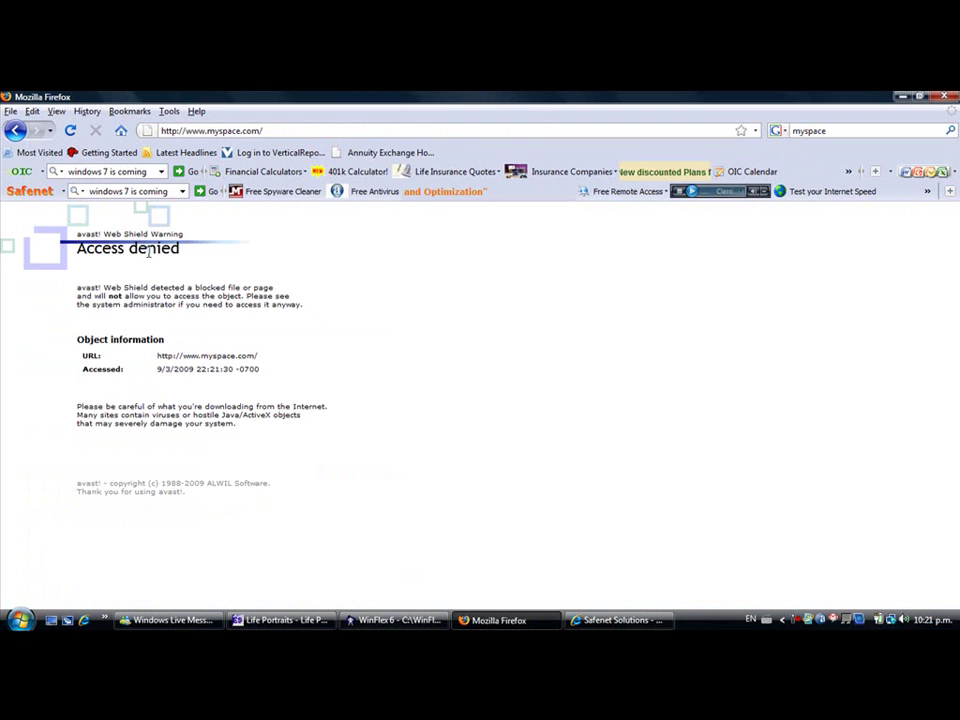
Zoom in three times on avast!'s Access denied page, then close Firefox without clearing private data.
key("ctrl+plus")
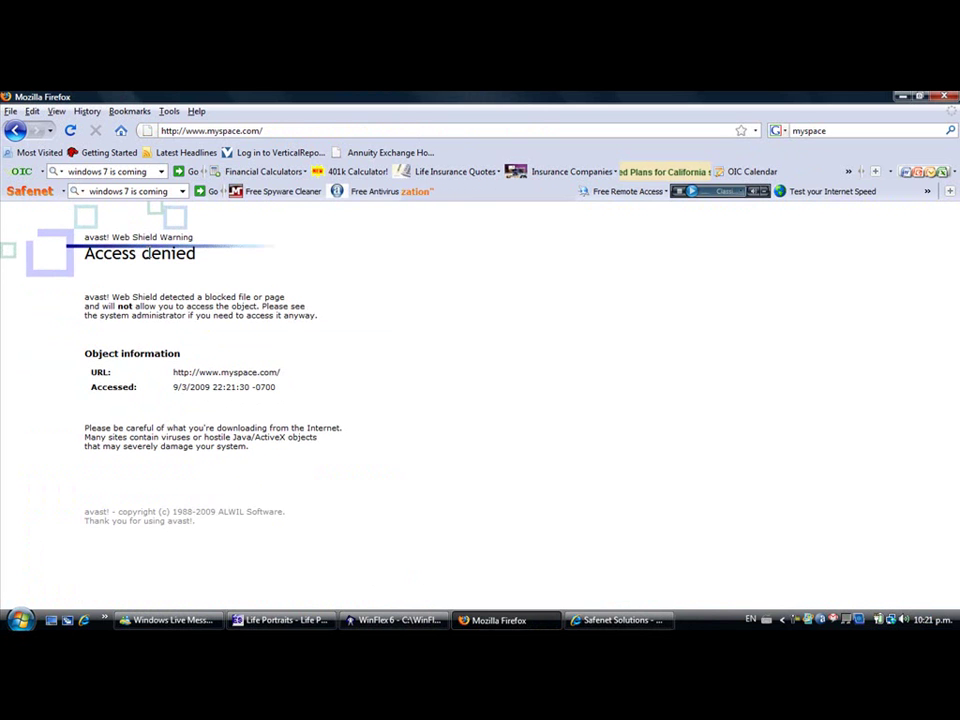
key("ctrl+plus")
key("ctrl+plus")
key("ctrl+plus")
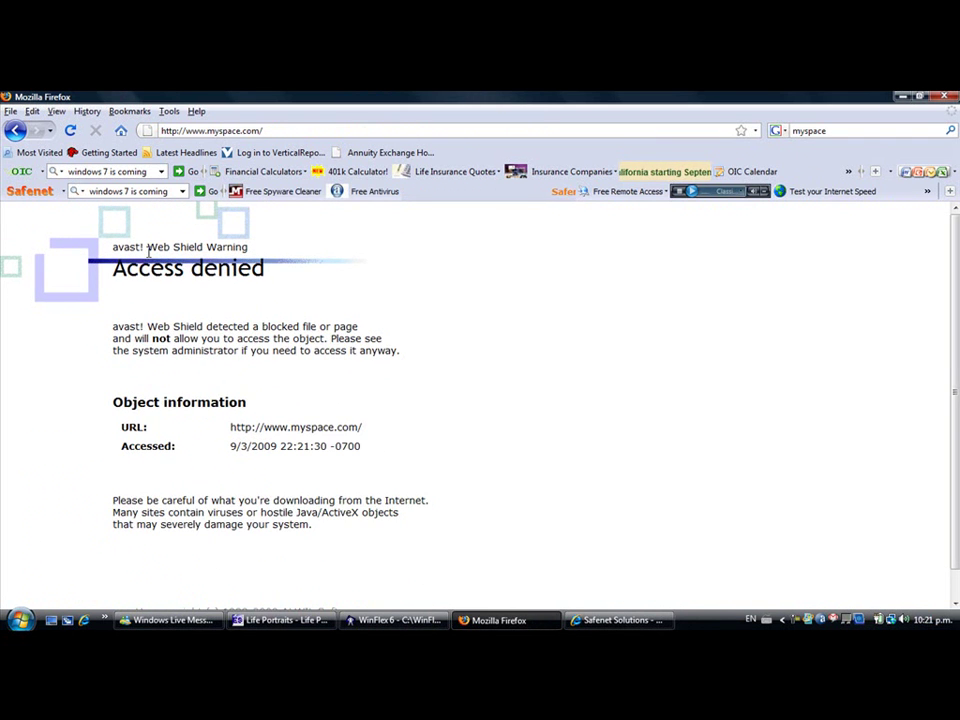
key("ctrl+plus")
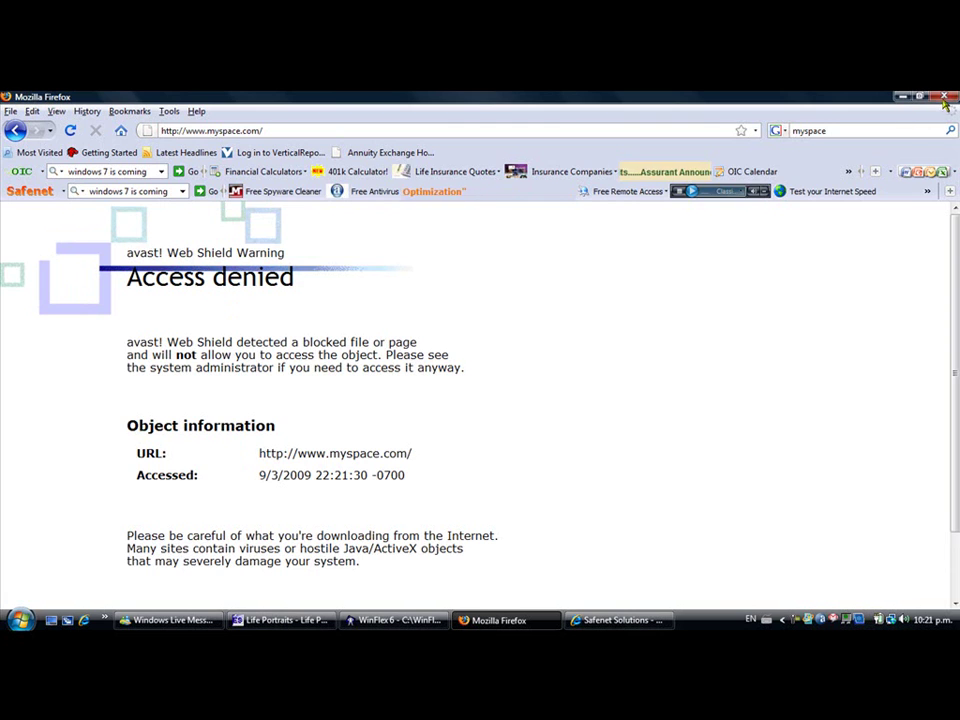
left_click(944, 99)
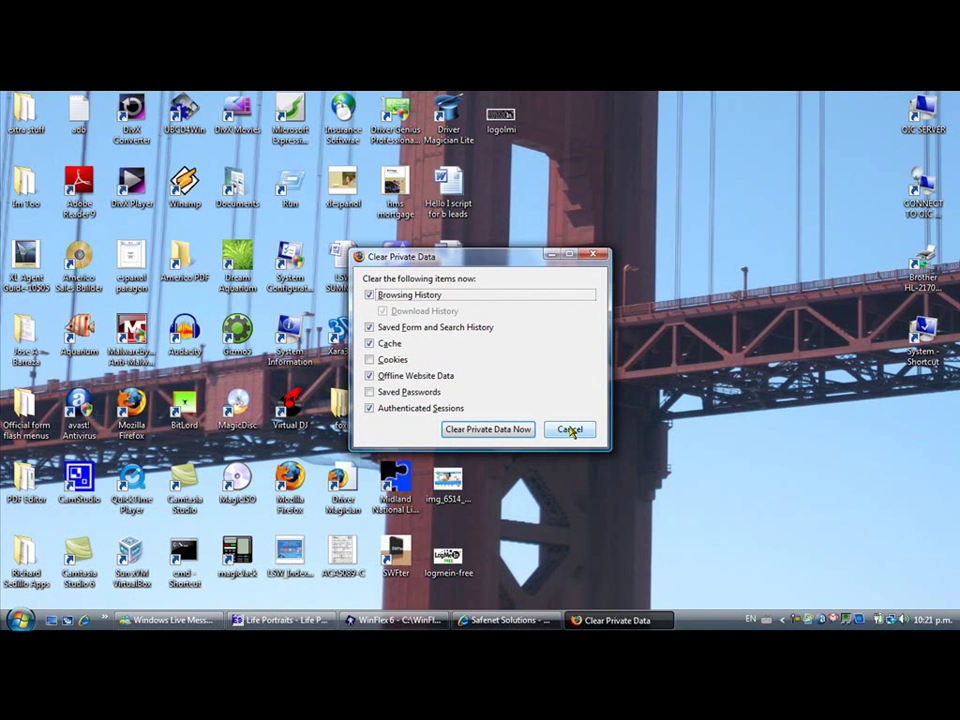
left_click(569, 429)
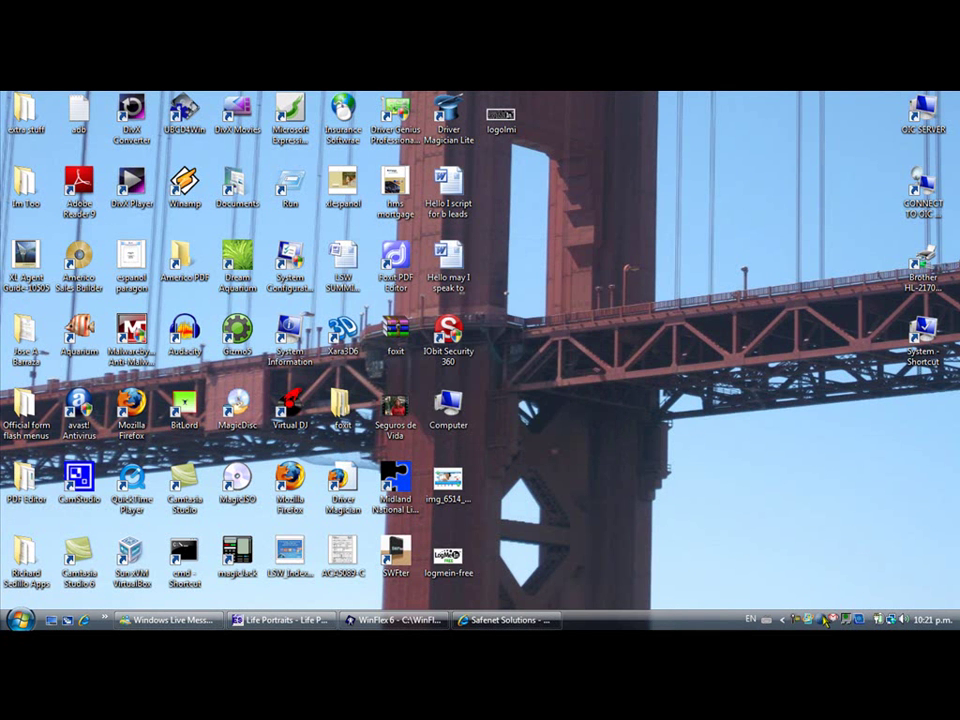
Open On-Access Protection Control from the tray and submit the avast! password.
right_click(826, 618)
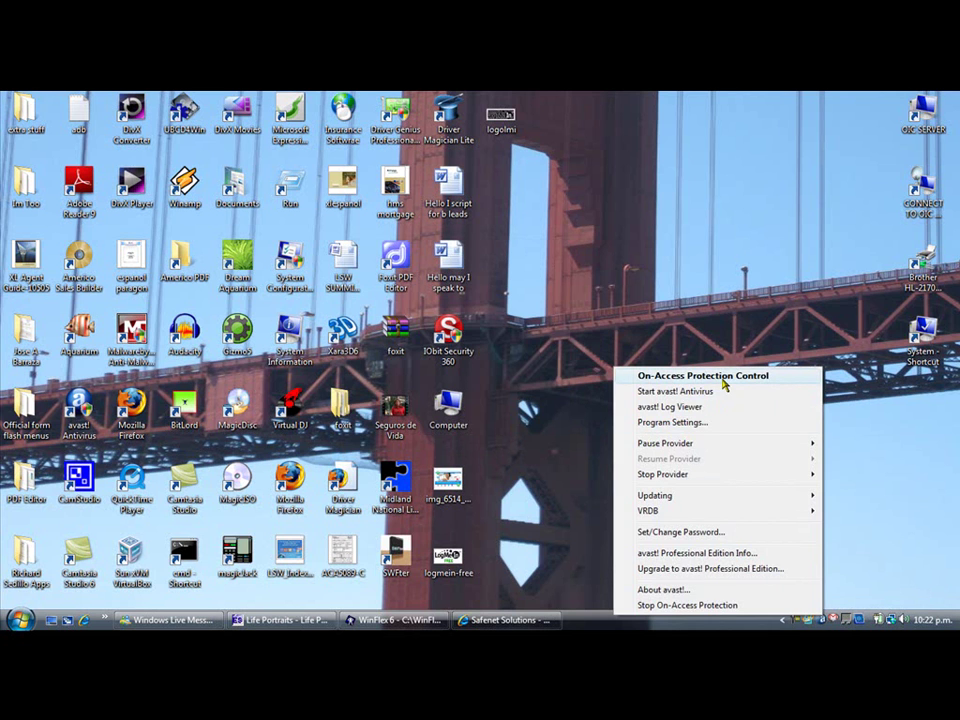
left_click(723, 380)
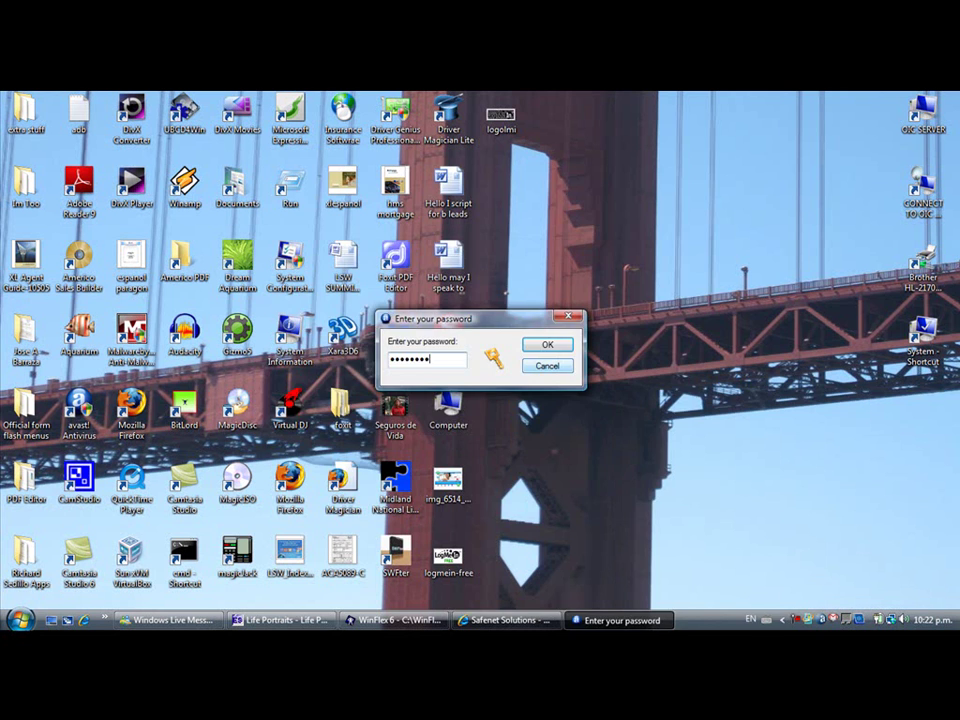
key("Return")
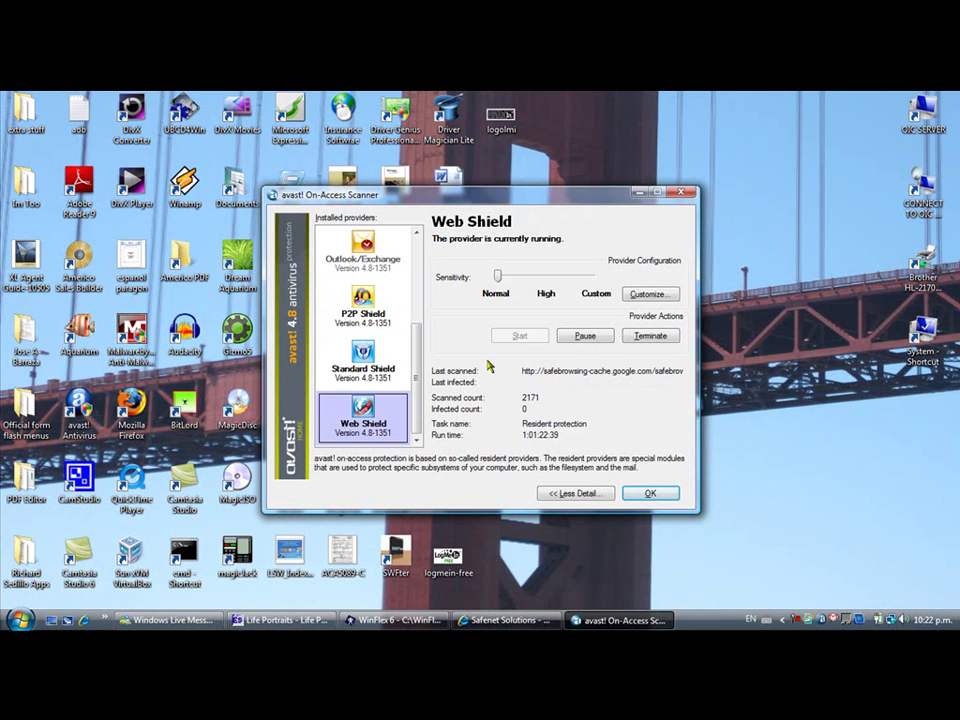
Untick Enable URL blocking in Web Shield, keeping both masks, then save and close the scanner.
left_click(648, 294)
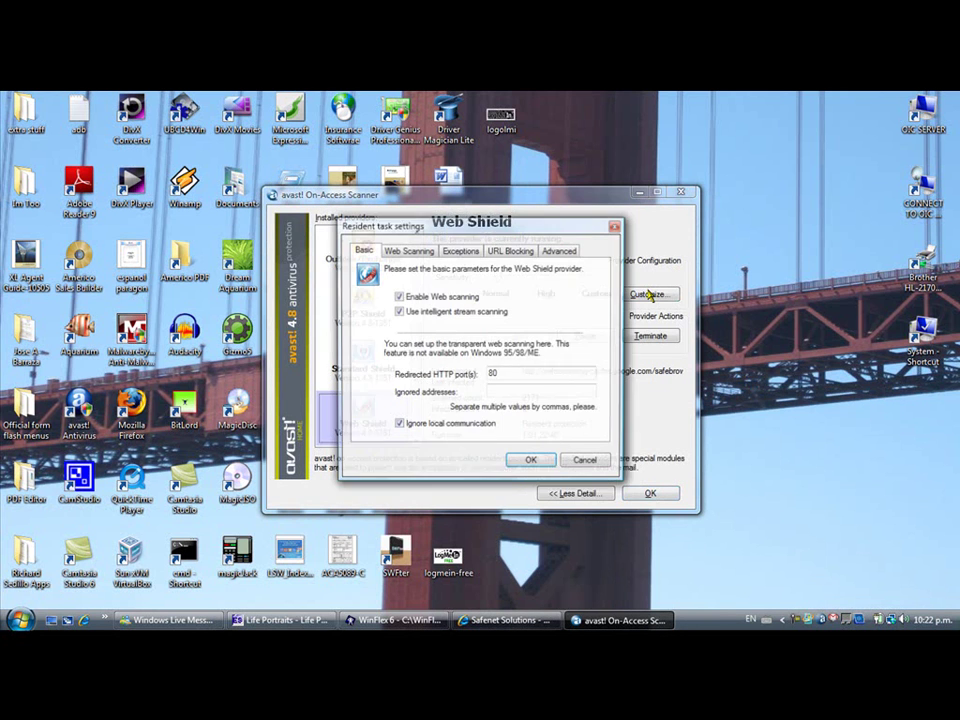
left_click(507, 251)
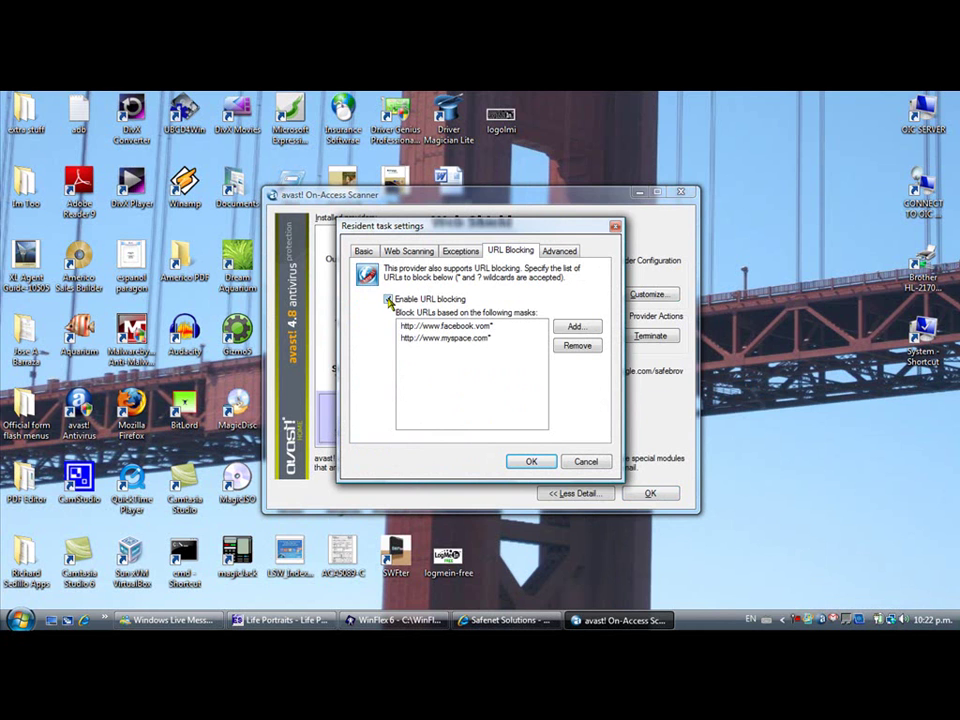
left_click(459, 327)
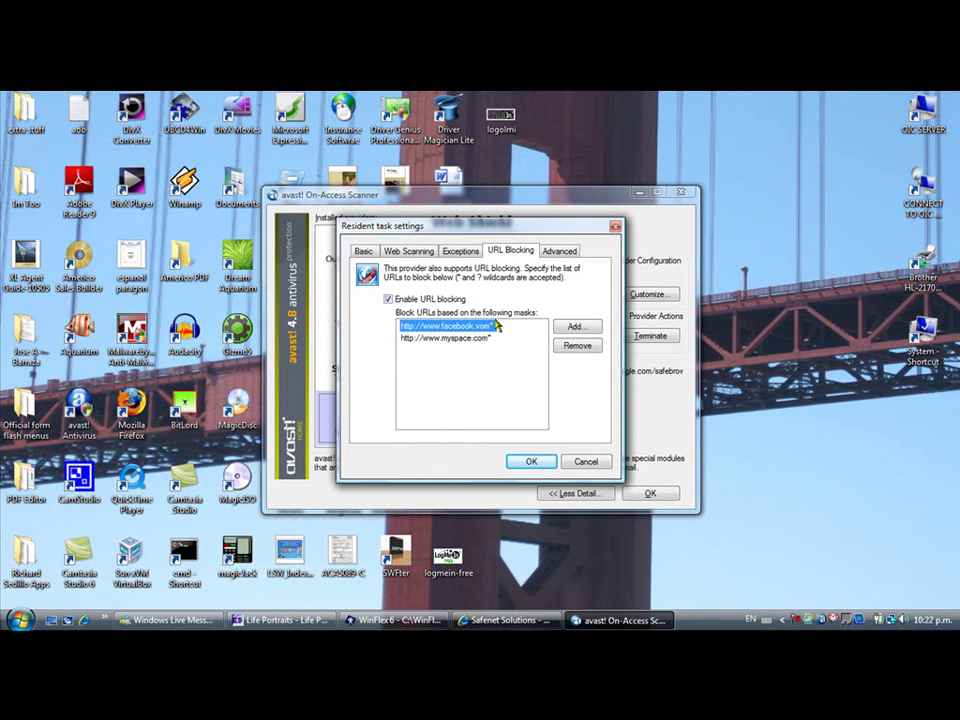
left_click(388, 300)
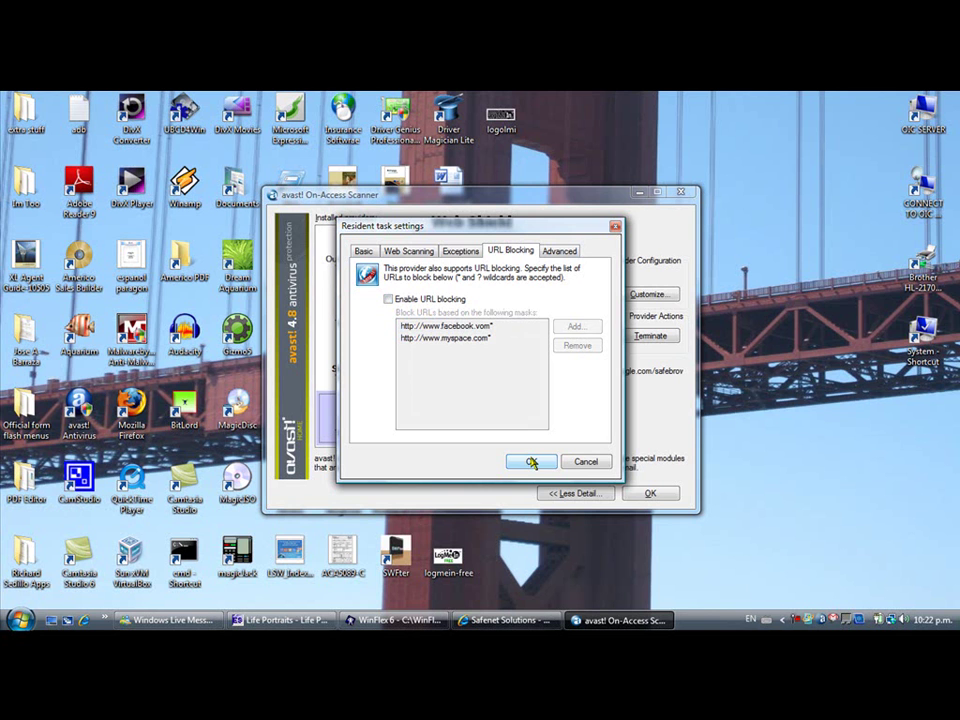
left_click(532, 462)
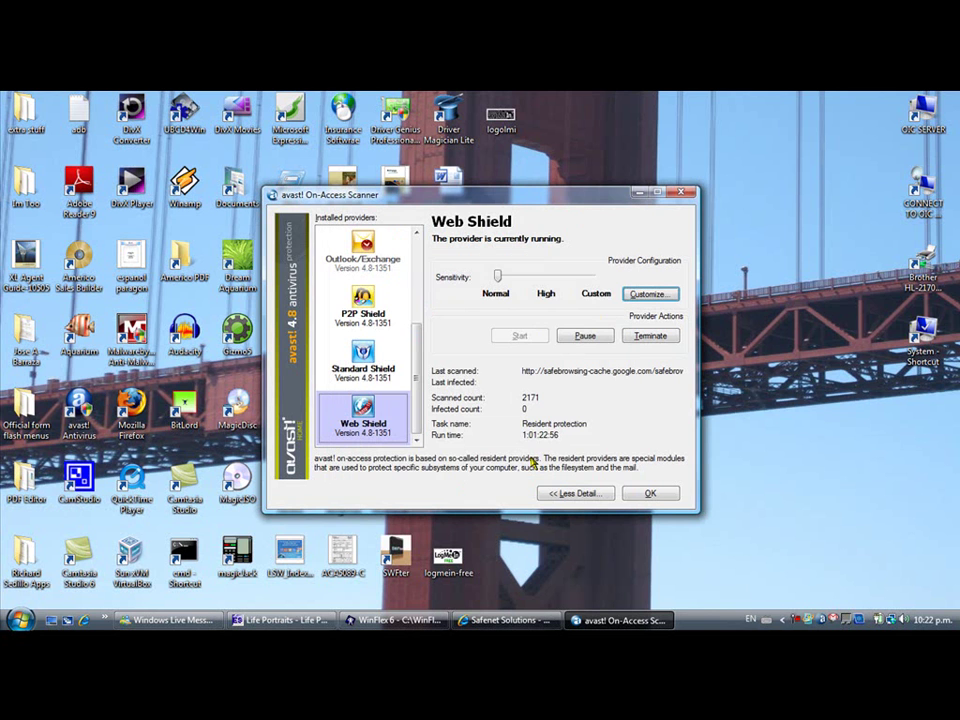
left_click(649, 493)
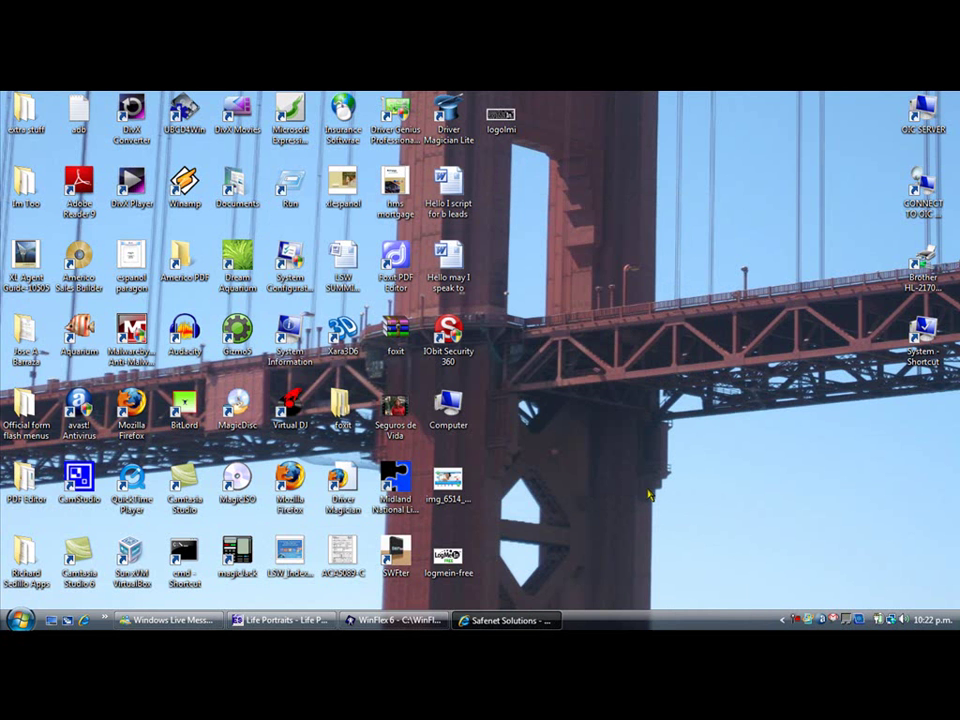
Restore Internet Explorer, search Ask.com for 'myspace' and open the MySpace result.
left_click(505, 620)
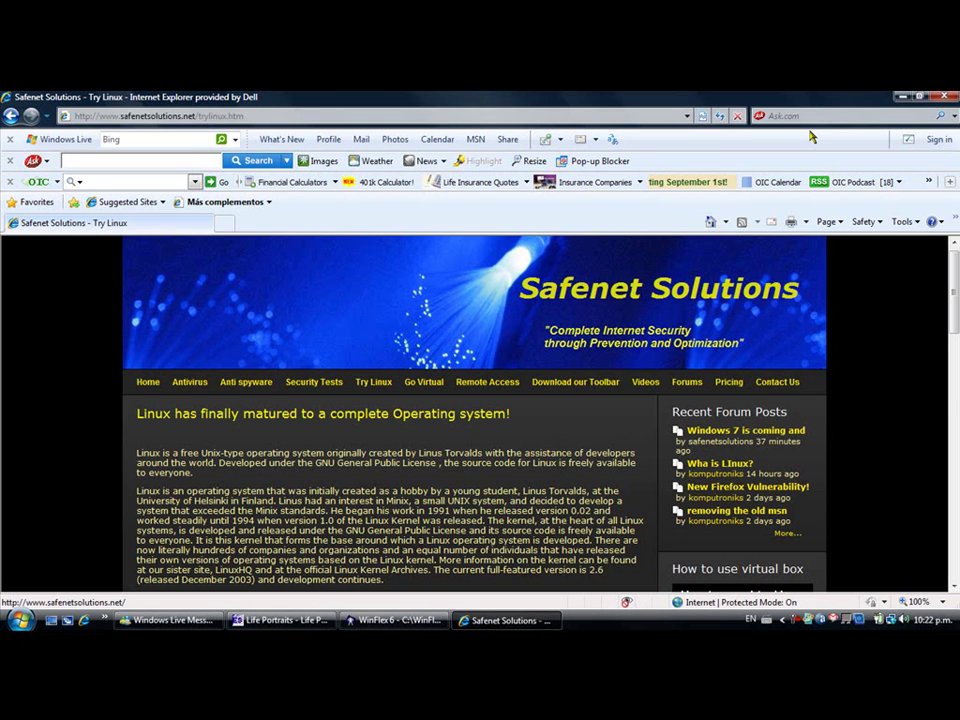
left_click(828, 116)
type("myspa")
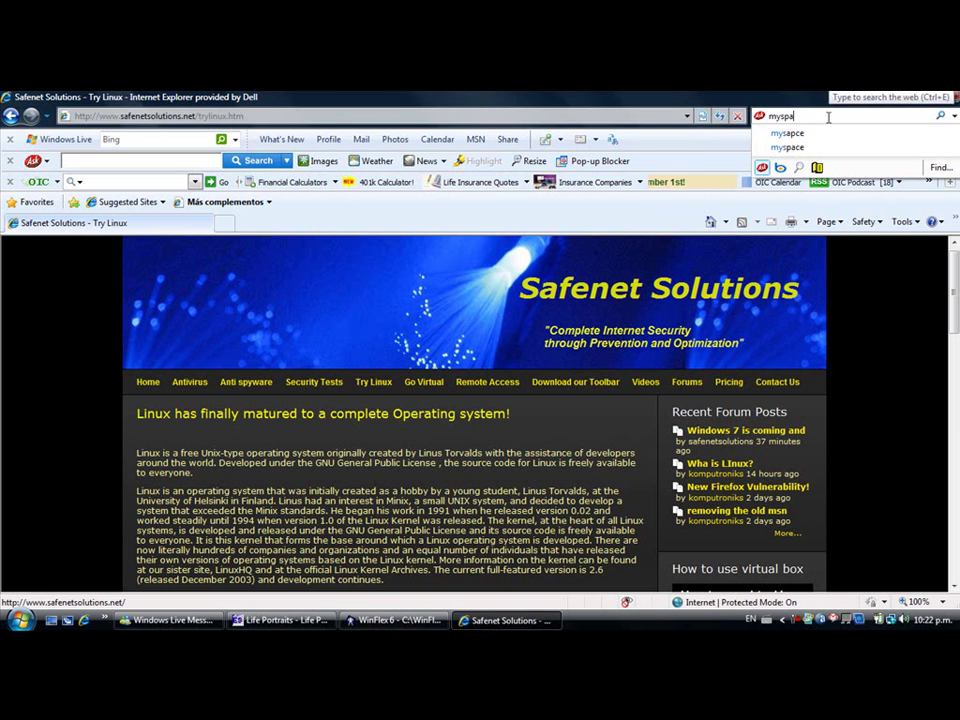
type("ce")
key("Return")
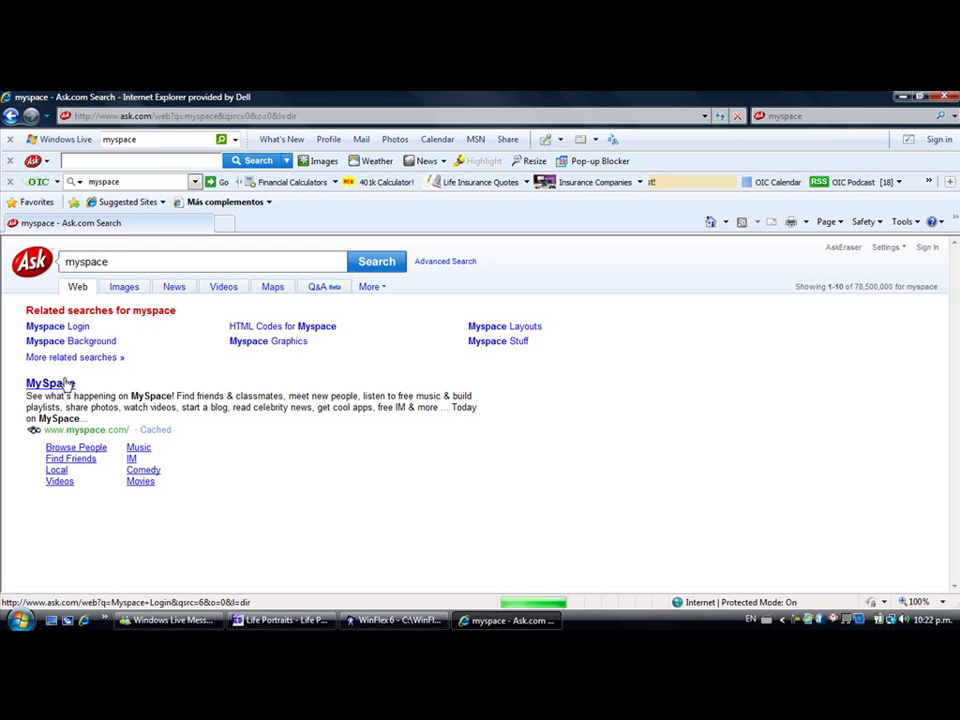
left_click(66, 381)
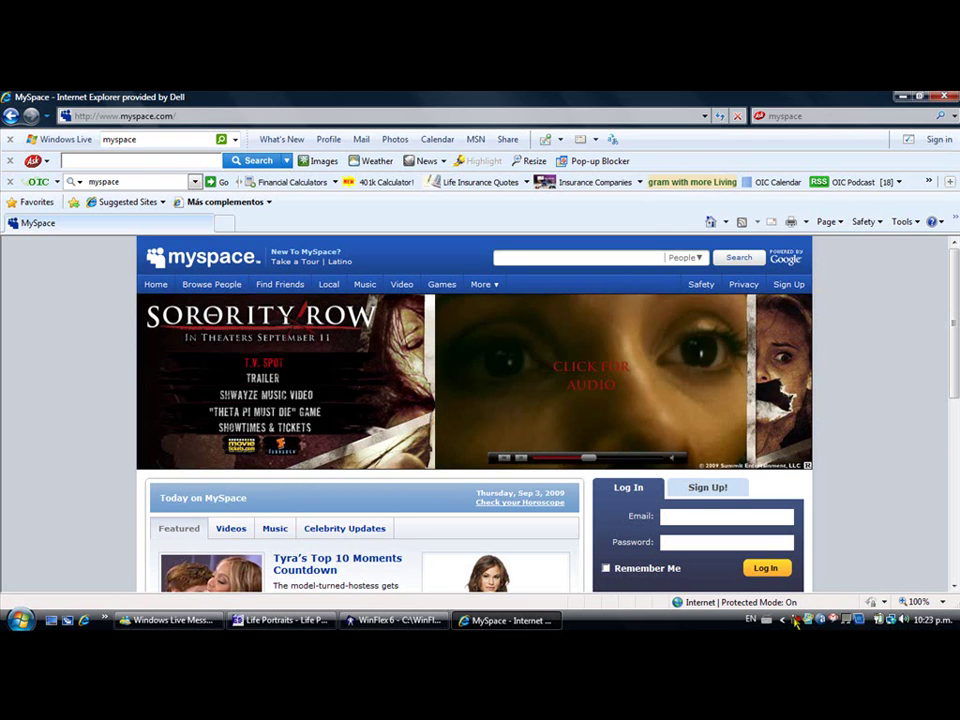
right_click(795, 621)
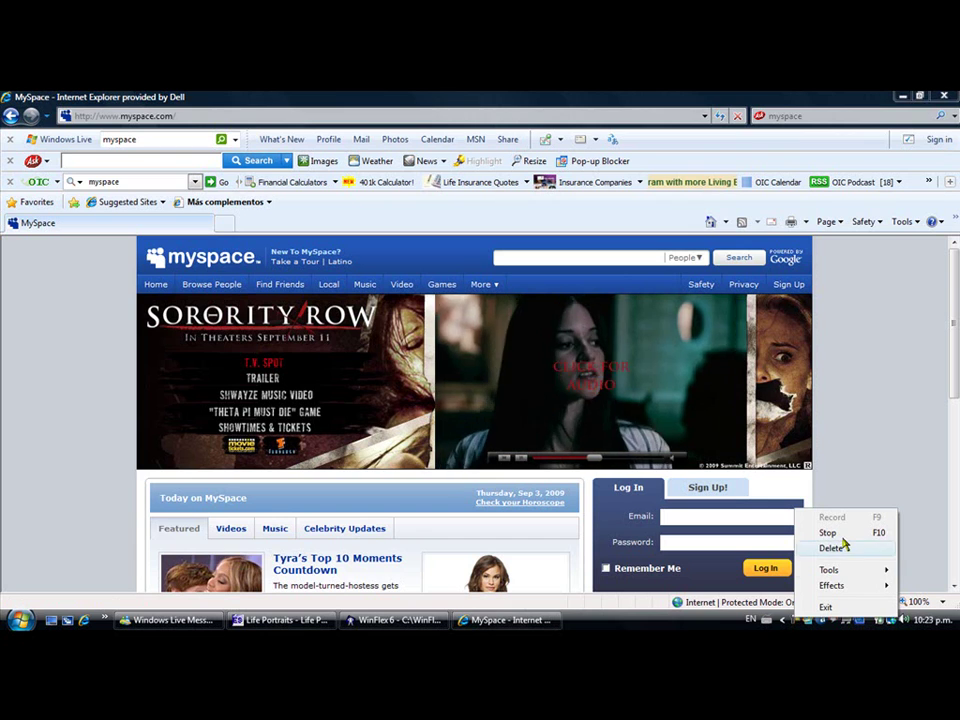